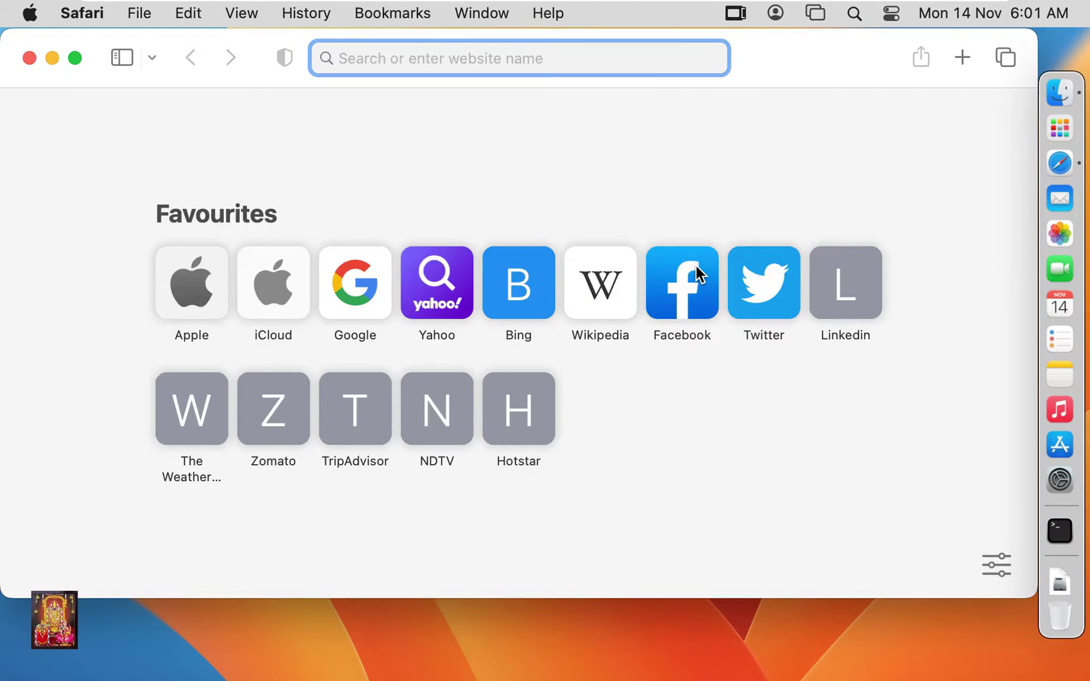
Step: Open Google, decline the sign-in prompt, and search for 'download openoffice' from the suggestions
{"action": "left_click", "coordinate": [395, 302]}
{"action": "left_click", "coordinate": [365, 256]}
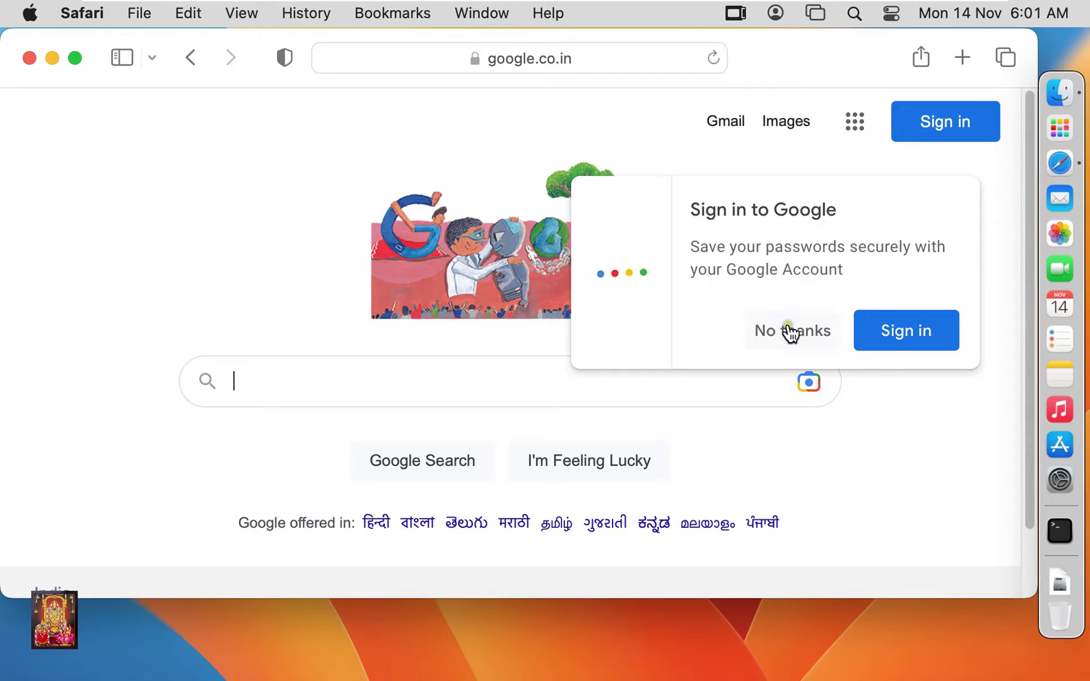
{"action": "left_click", "coordinate": [790, 333]}
{"action": "left_click", "coordinate": [272, 385]}
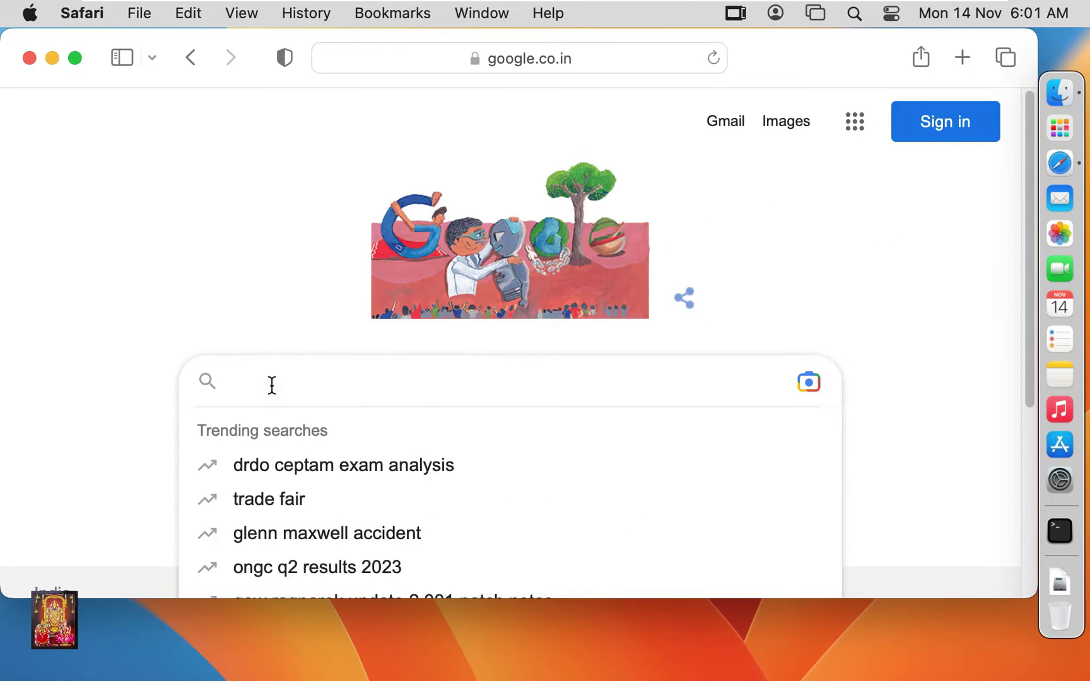
{"action": "type", "text": "download "}
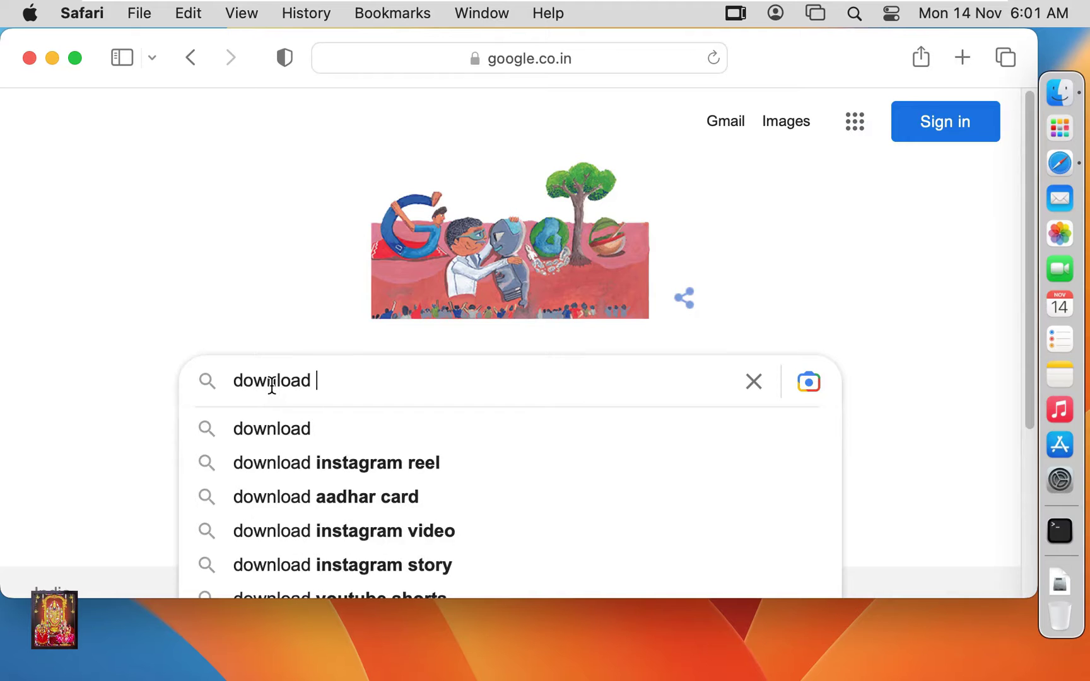
{"action": "type", "text": "ope"}
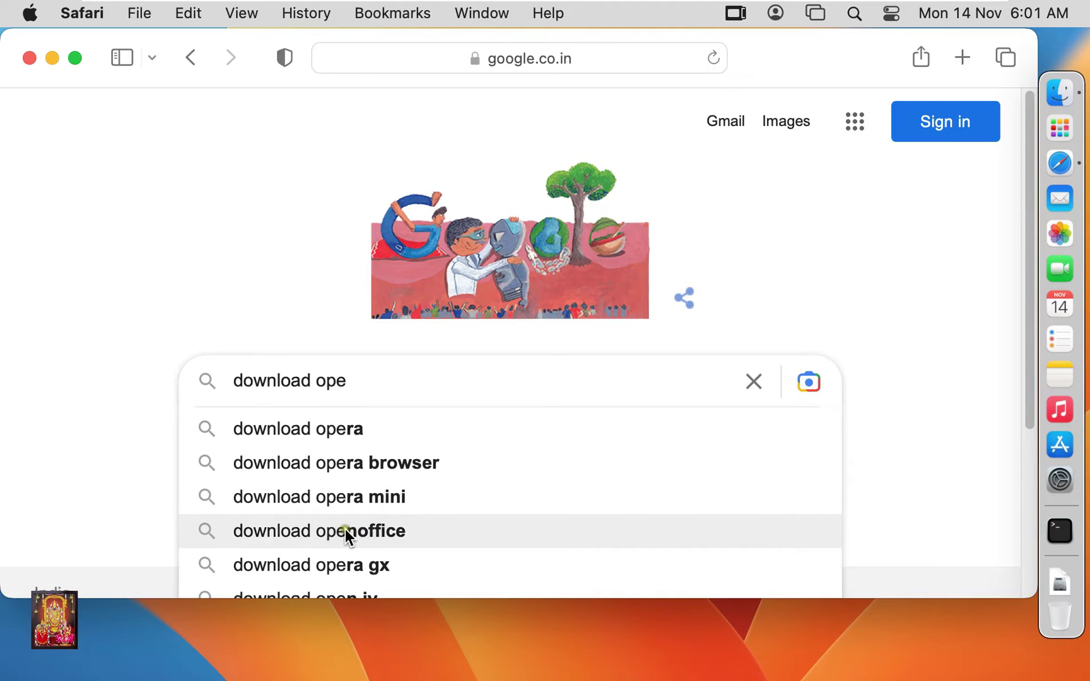
{"action": "left_click", "coordinate": [403, 531]}
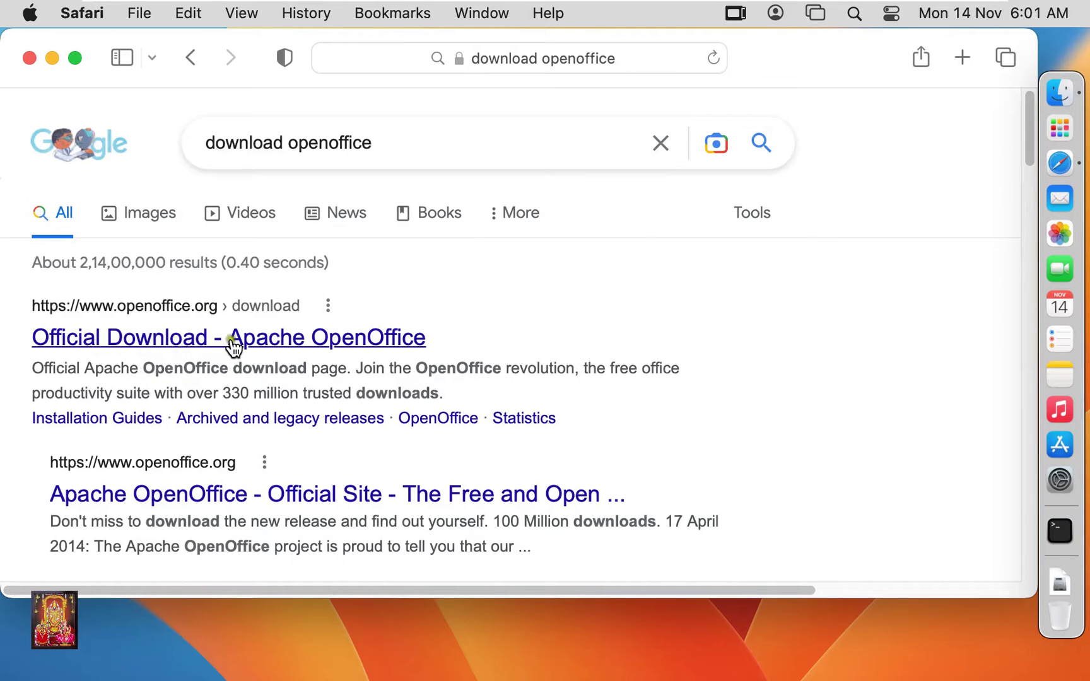
Step: Download the 176.8 MB OpenOffice 4.1.13 OS X English (US) full installer from the official download page
{"action": "left_click", "coordinate": [343, 344]}
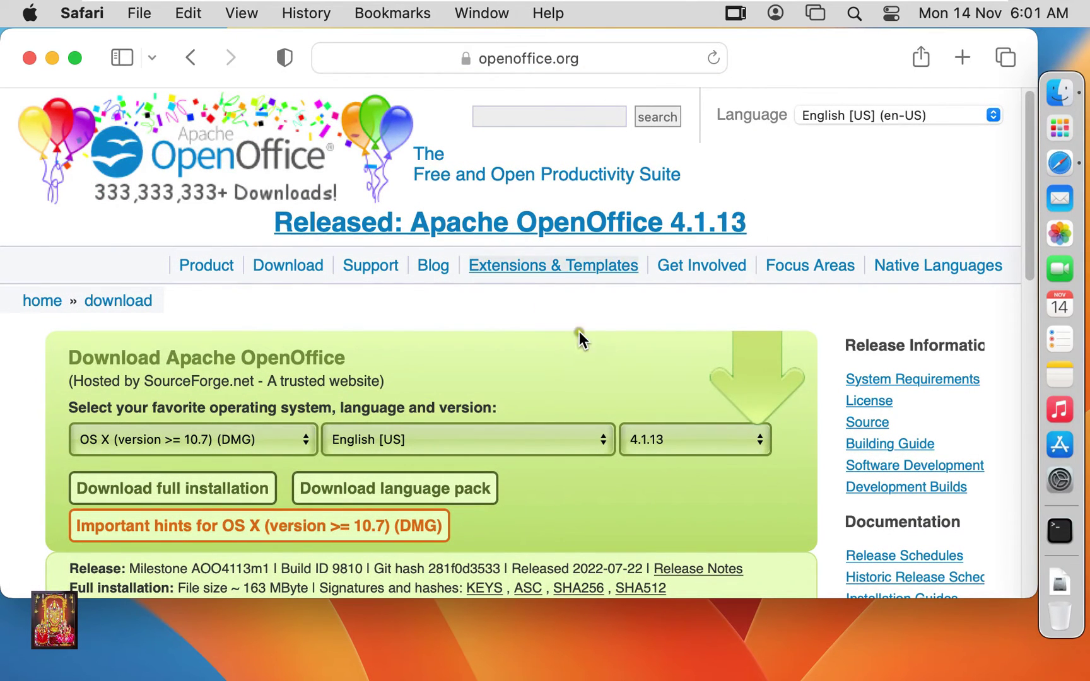
{"action": "left_click_drag", "start_coordinate": [1036, 598], "coordinate": [1037, 673]}
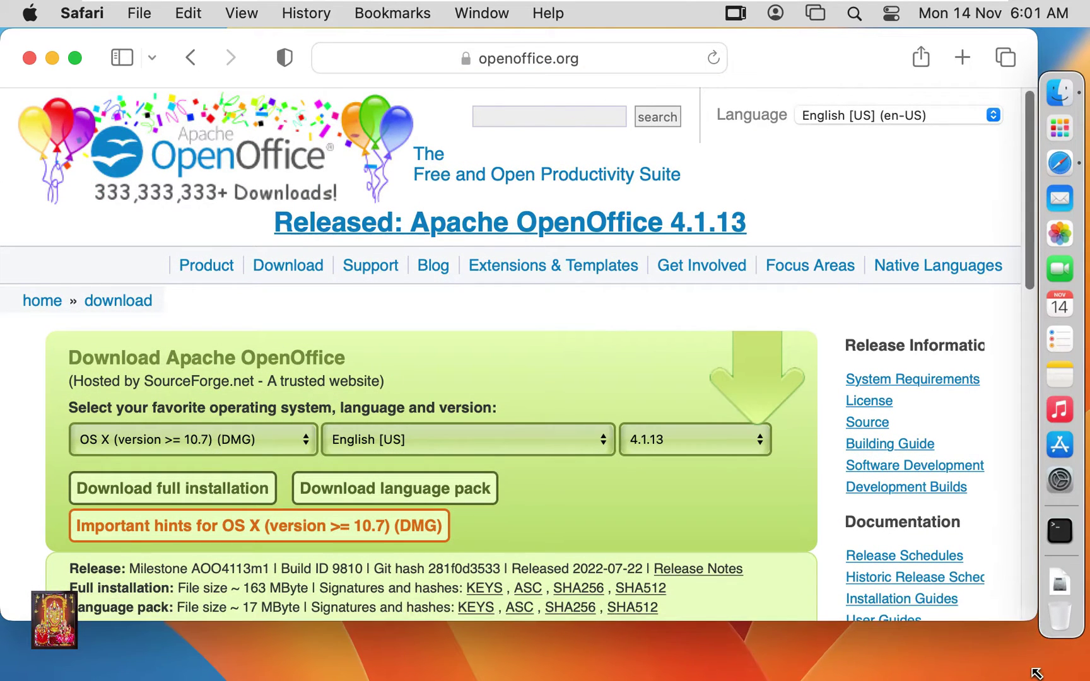
{"action": "scroll", "coordinate": [446, 366], "scroll_direction": "down", "scroll_amount": 2}
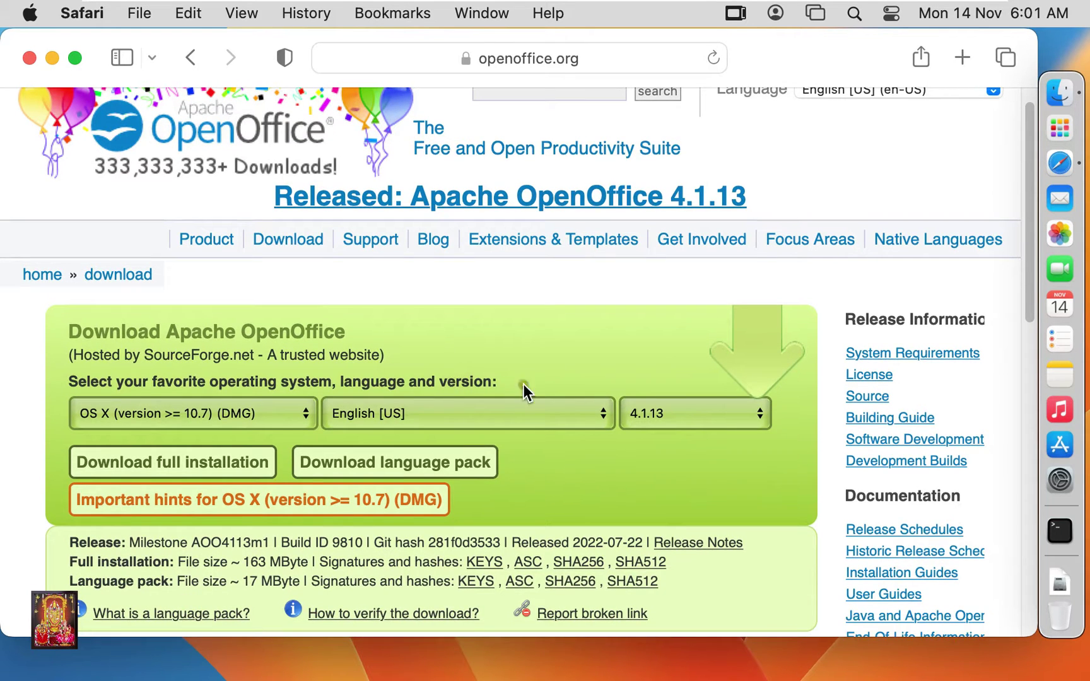
{"action": "left_click", "coordinate": [687, 413]}
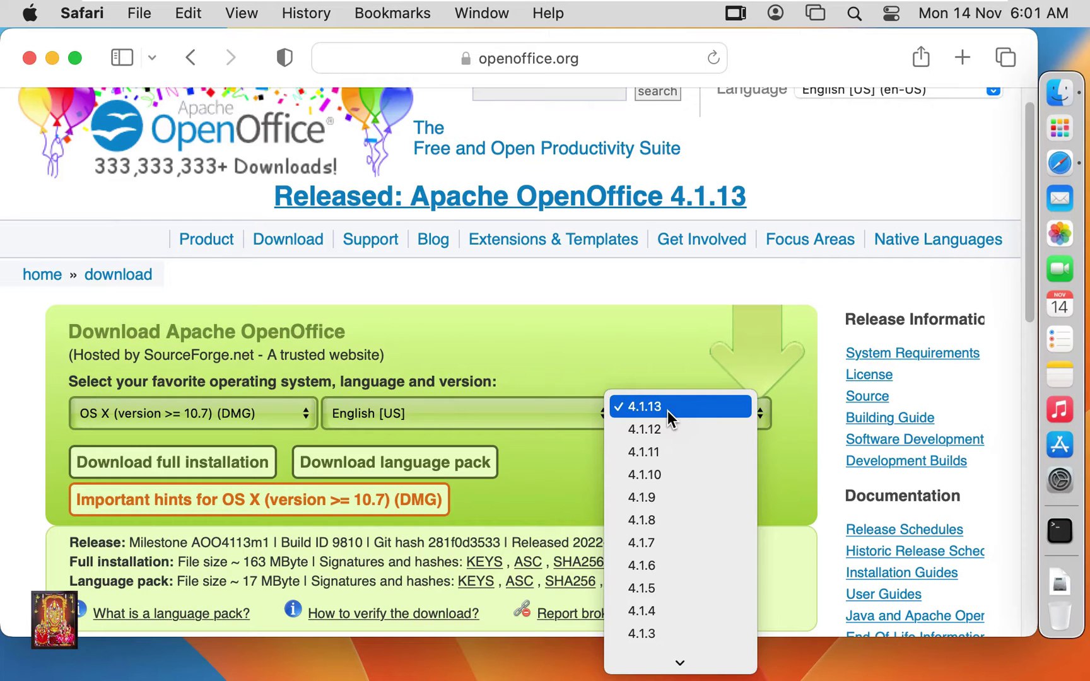
{"action": "left_click", "coordinate": [667, 410]}
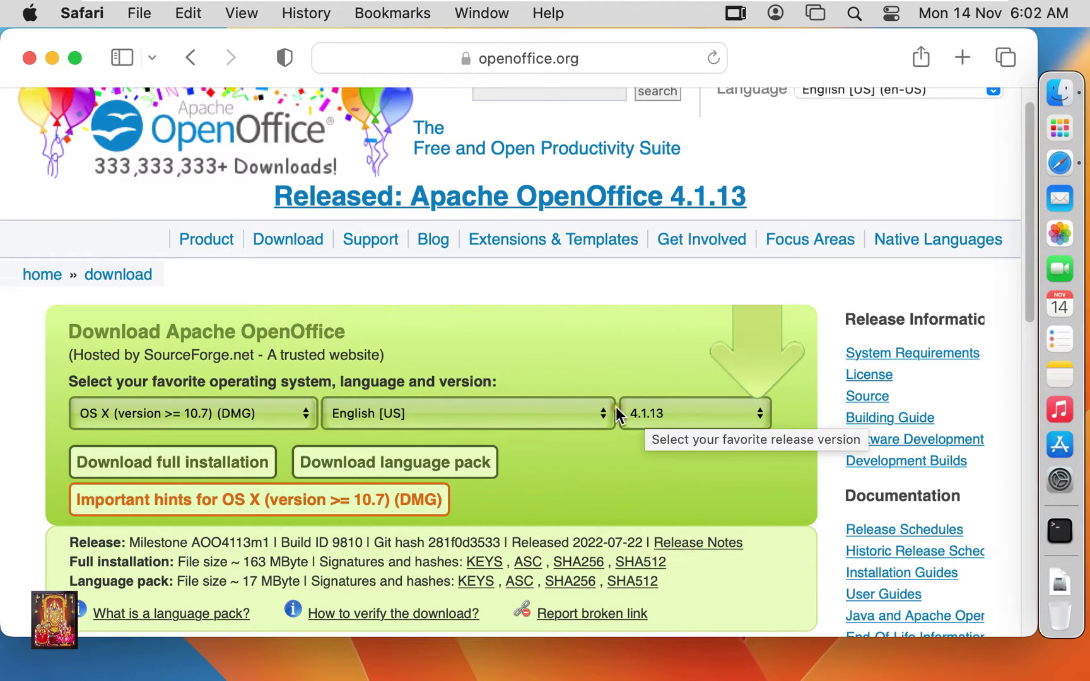
{"action": "left_click", "coordinate": [186, 467]}
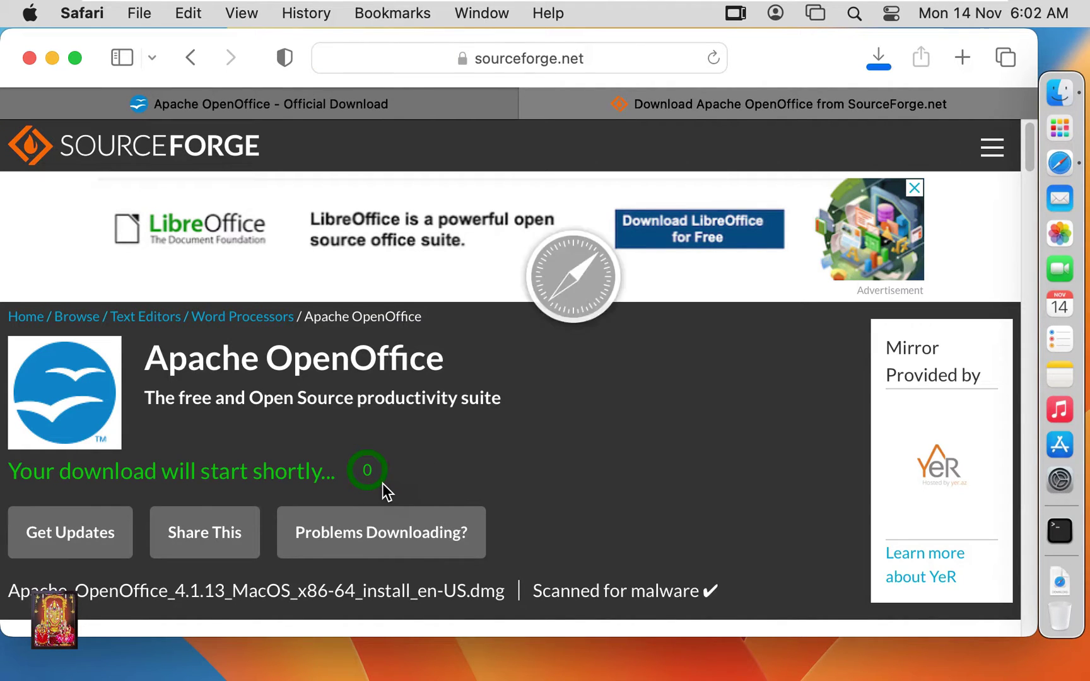
{"action": "left_click", "coordinate": [875, 60]}
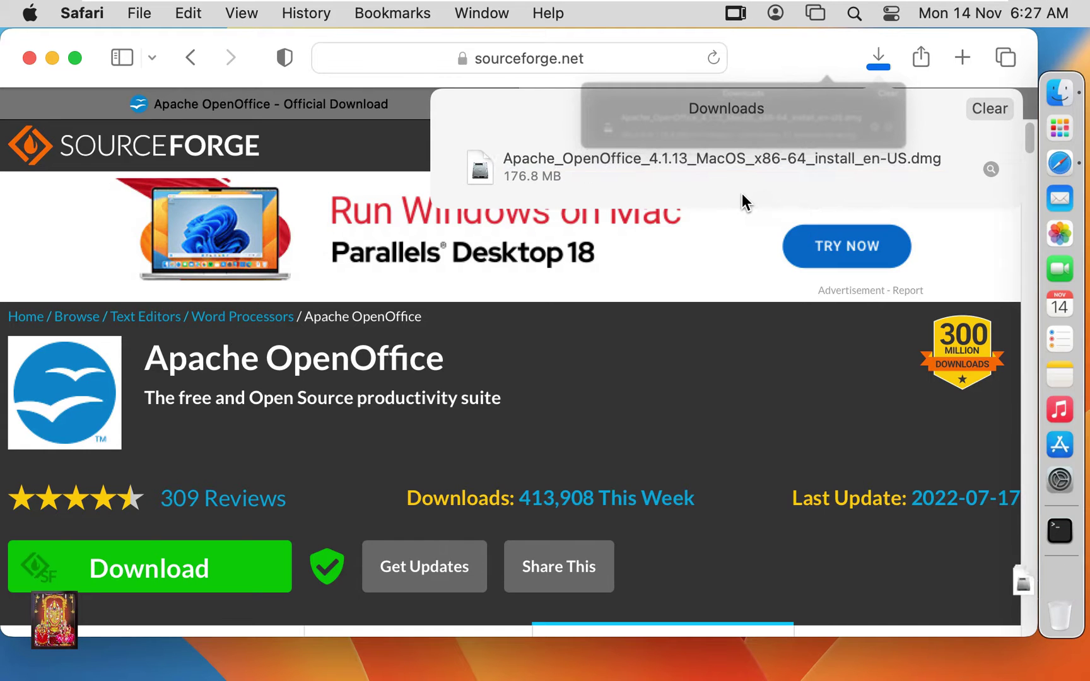
Step: Close Safari and find Apache_OpenOffice_4.1.13_MacOS_x86-64_install_en-US.dmg in Finder's Downloads folder
{"action": "left_click", "coordinate": [26, 57]}
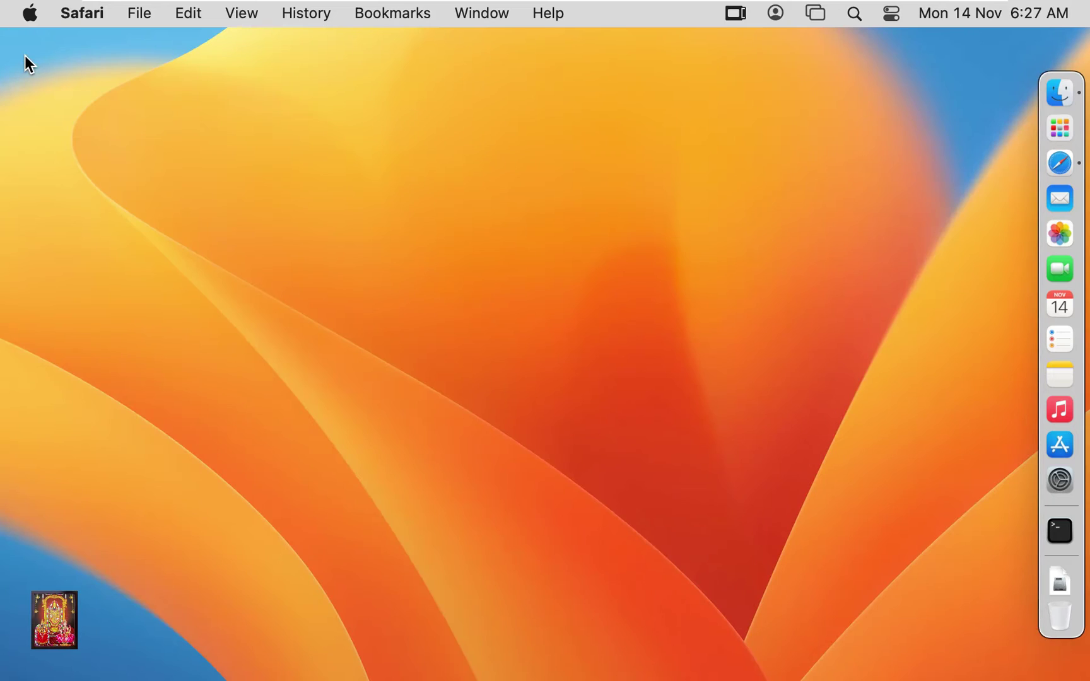
{"action": "left_click", "coordinate": [1062, 91]}
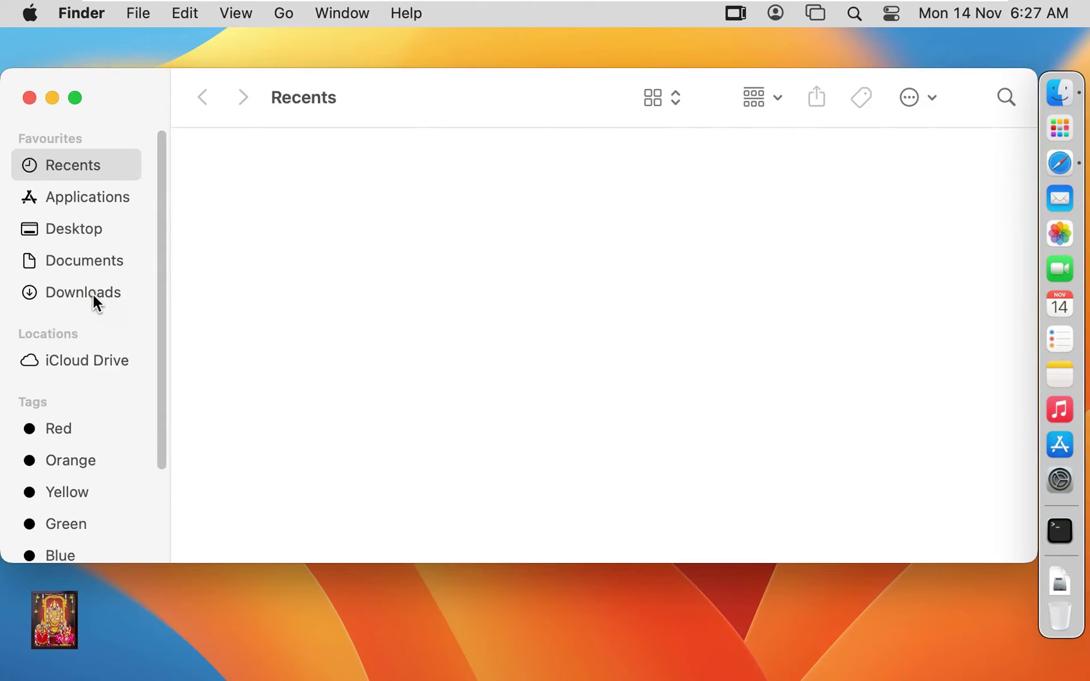
{"action": "left_click", "coordinate": [94, 293]}
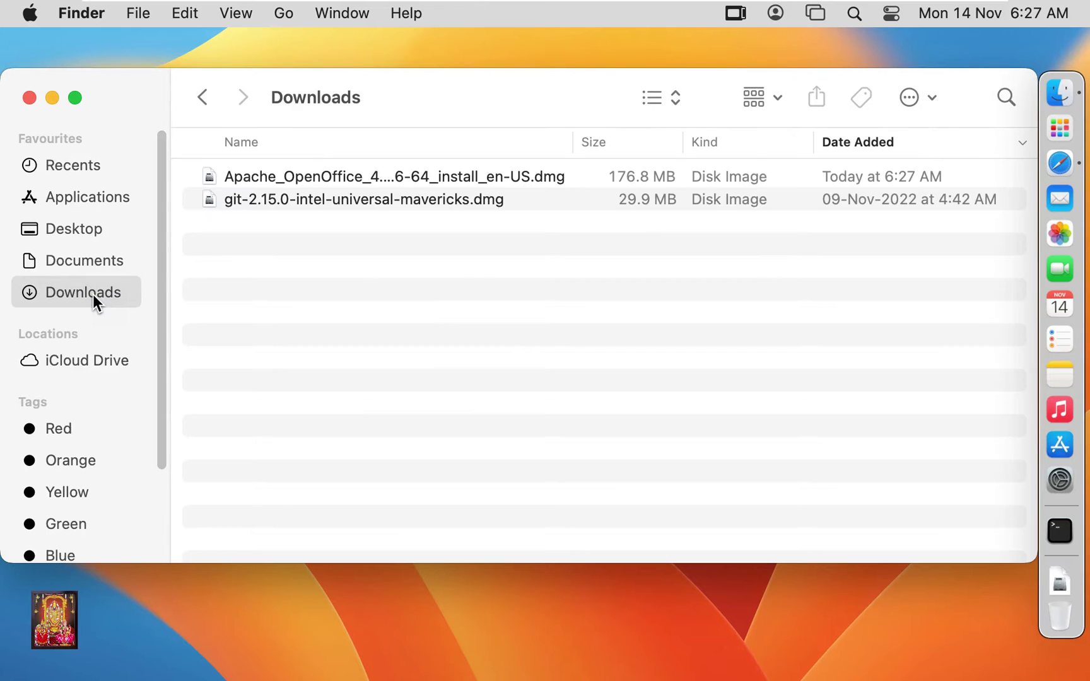
{"action": "left_click", "coordinate": [352, 174]}
{"action": "left_click", "coordinate": [532, 182]}
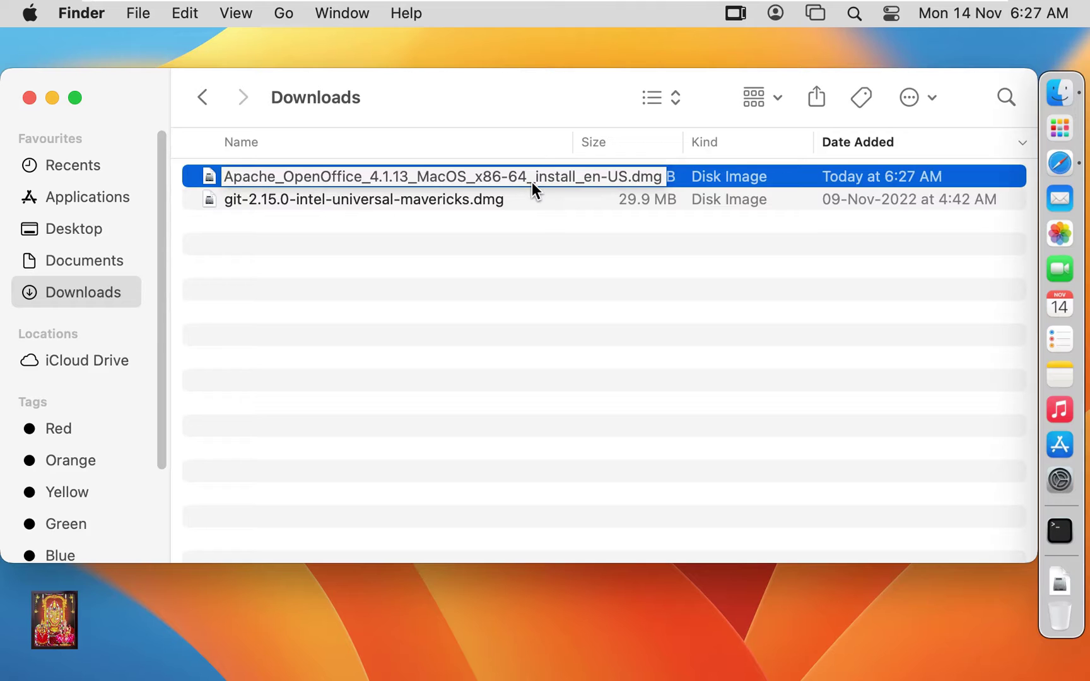
Step: Mount the OpenOffice .dmg using Open With > DiskImageMounter (default)
{"action": "right_click", "coordinate": [264, 174]}
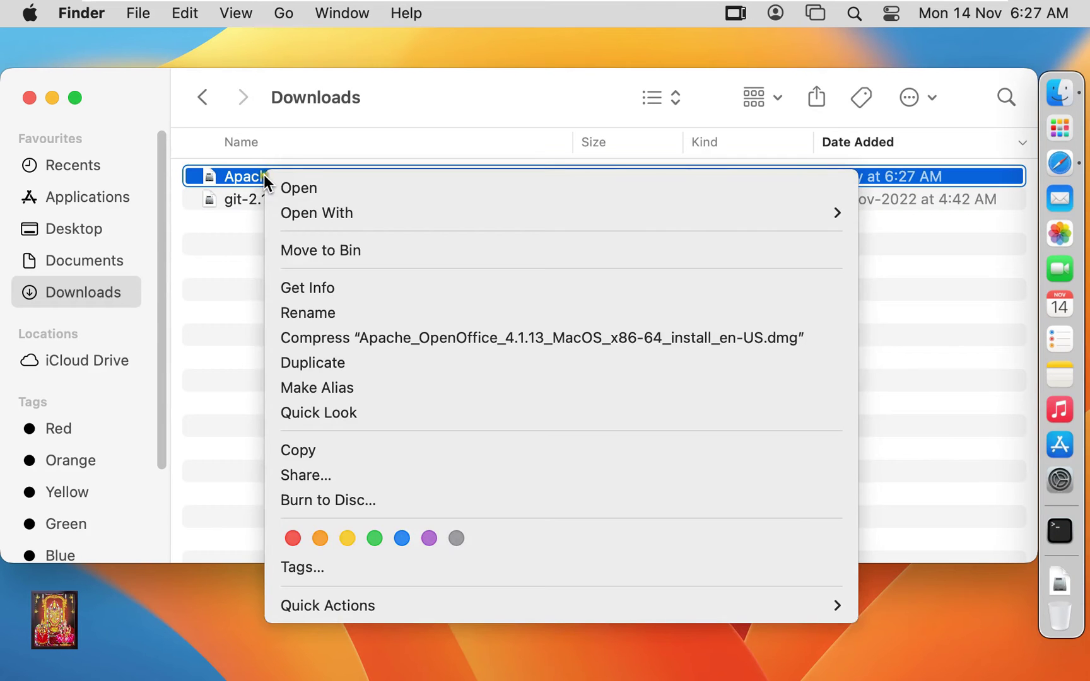
{"action": "mouse_move", "coordinate": [316, 212]}
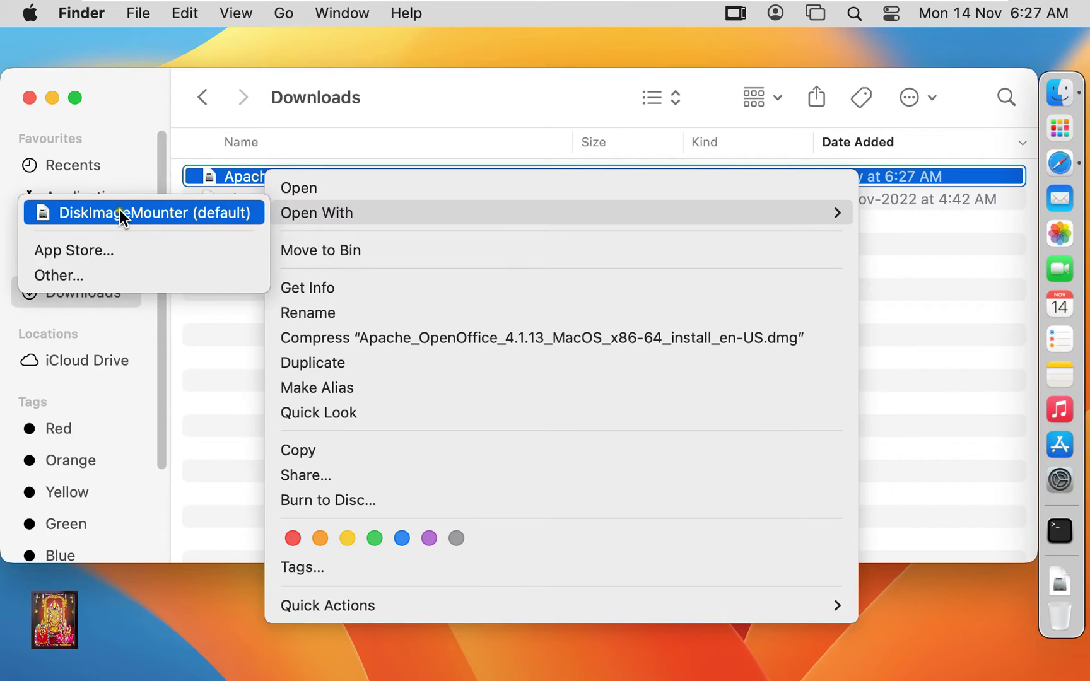
{"action": "left_click", "coordinate": [156, 213]}
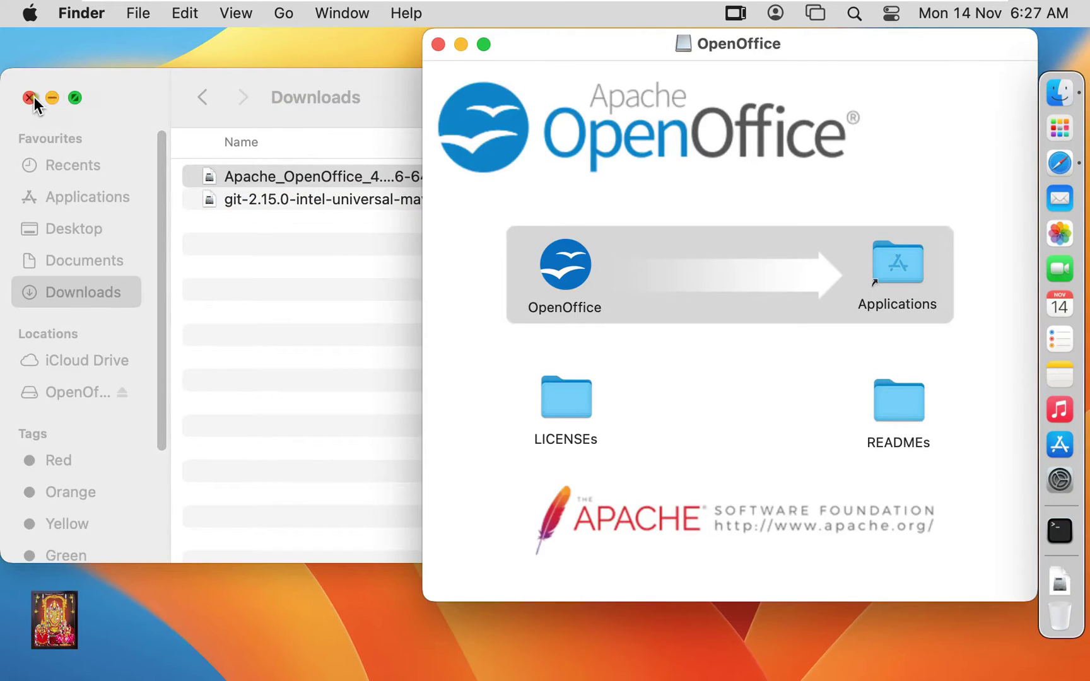
Step: Drag OpenOffice (405.8 MB) onto the Applications folder shortcut and close the Downloads and installer windows
{"action": "left_click", "coordinate": [30, 98]}
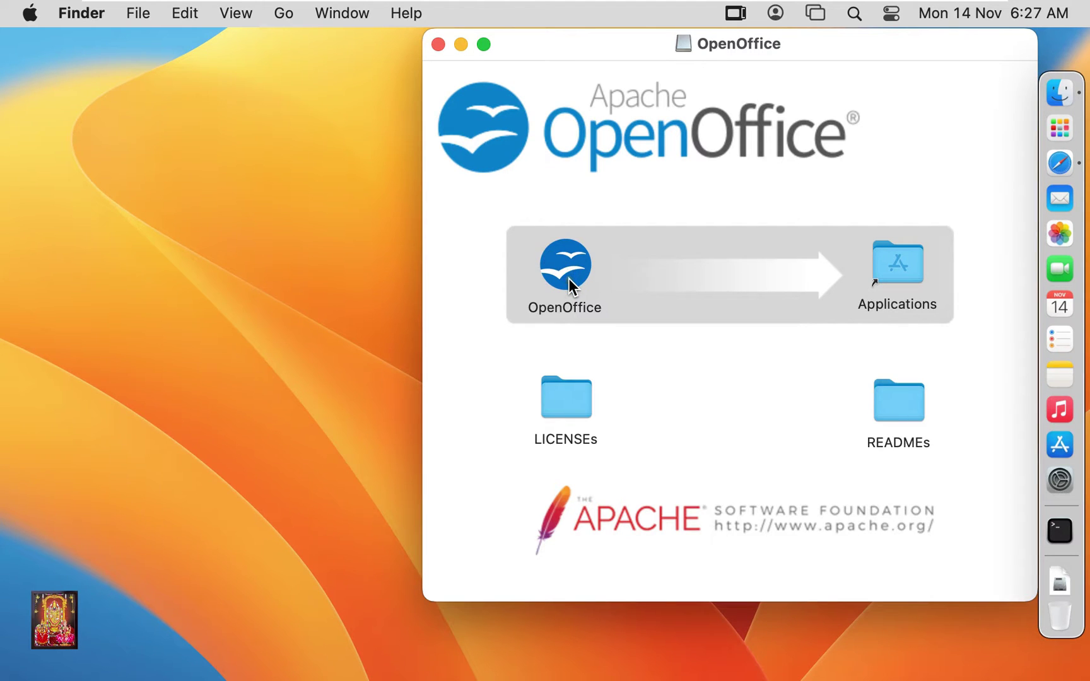
{"action": "left_click_drag", "start_coordinate": [568, 278], "coordinate": [874, 282]}
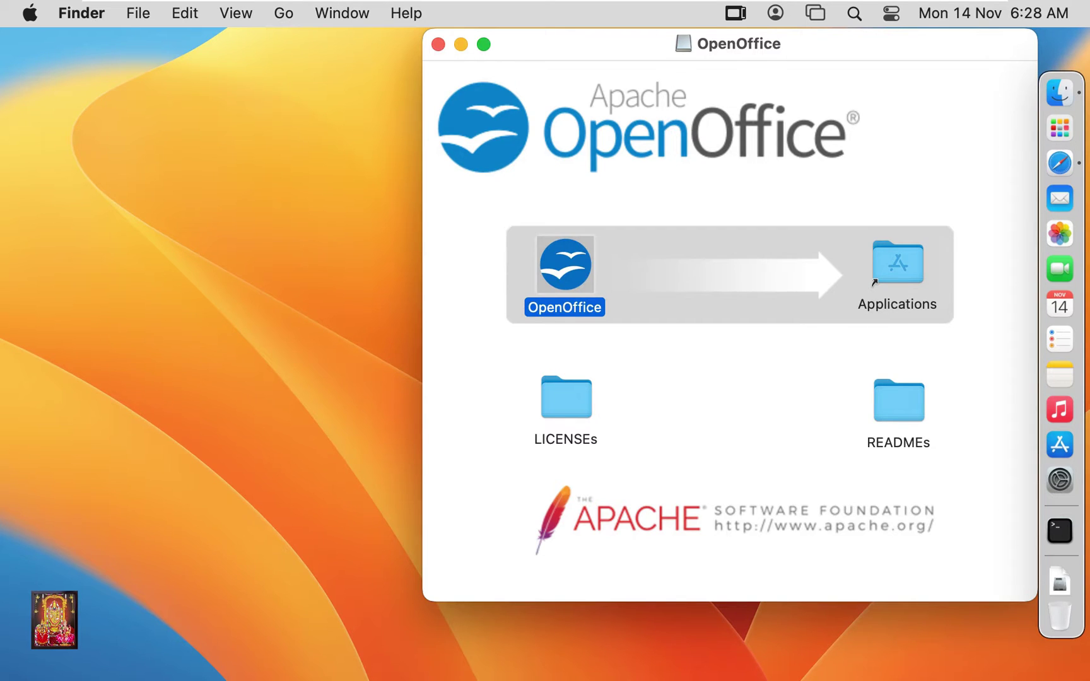
{"action": "left_click", "coordinate": [438, 47]}
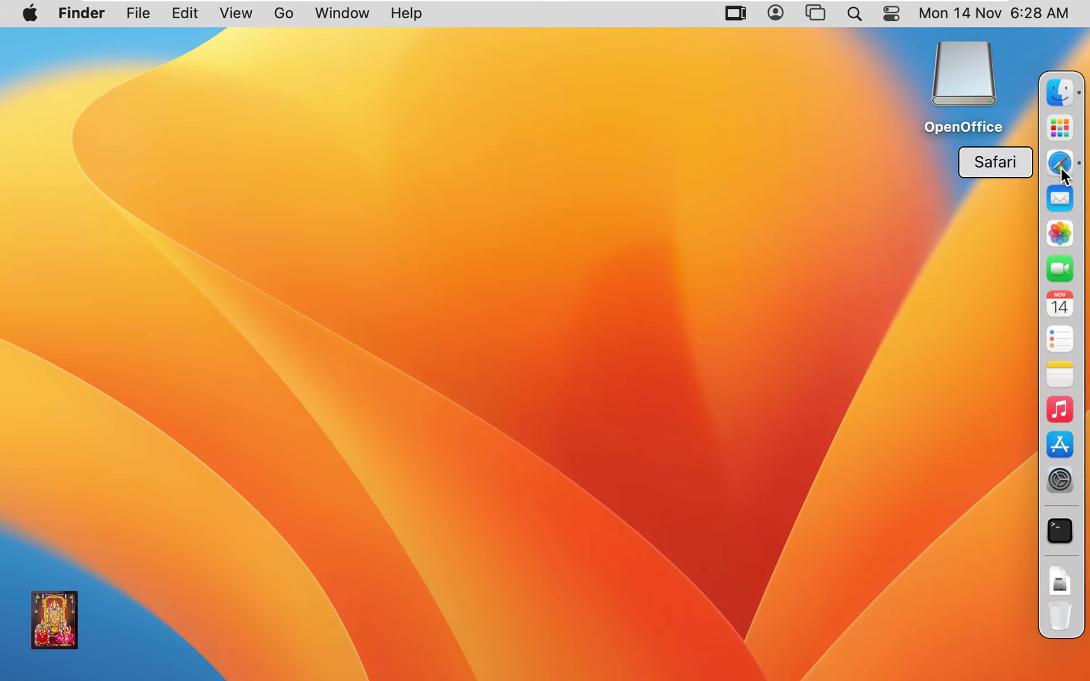
Step: Launch OpenOffice from Launchpad and cancel macOS's unverified-developer alert
{"action": "left_click", "coordinate": [1060, 130]}
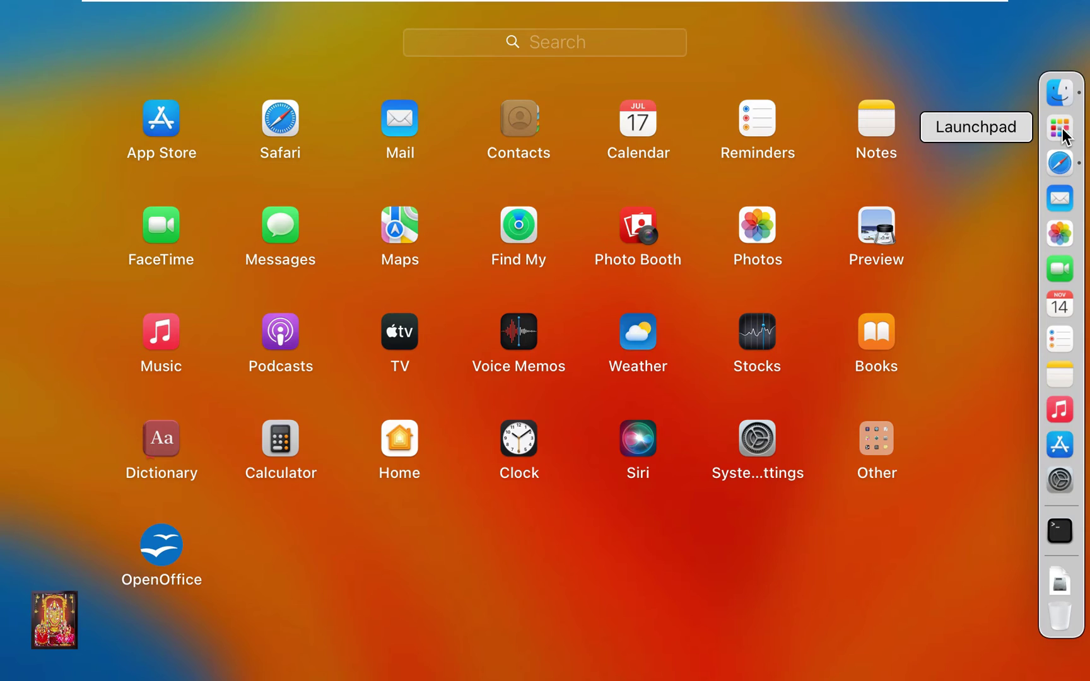
{"action": "left_click", "coordinate": [160, 548]}
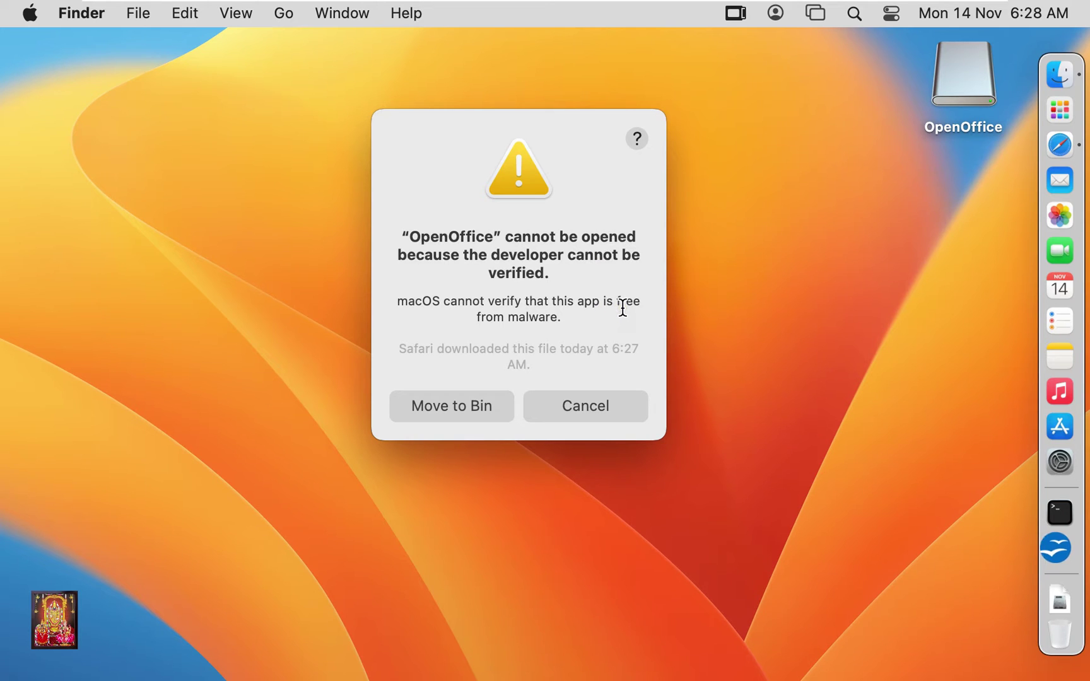
{"action": "left_click", "coordinate": [590, 405]}
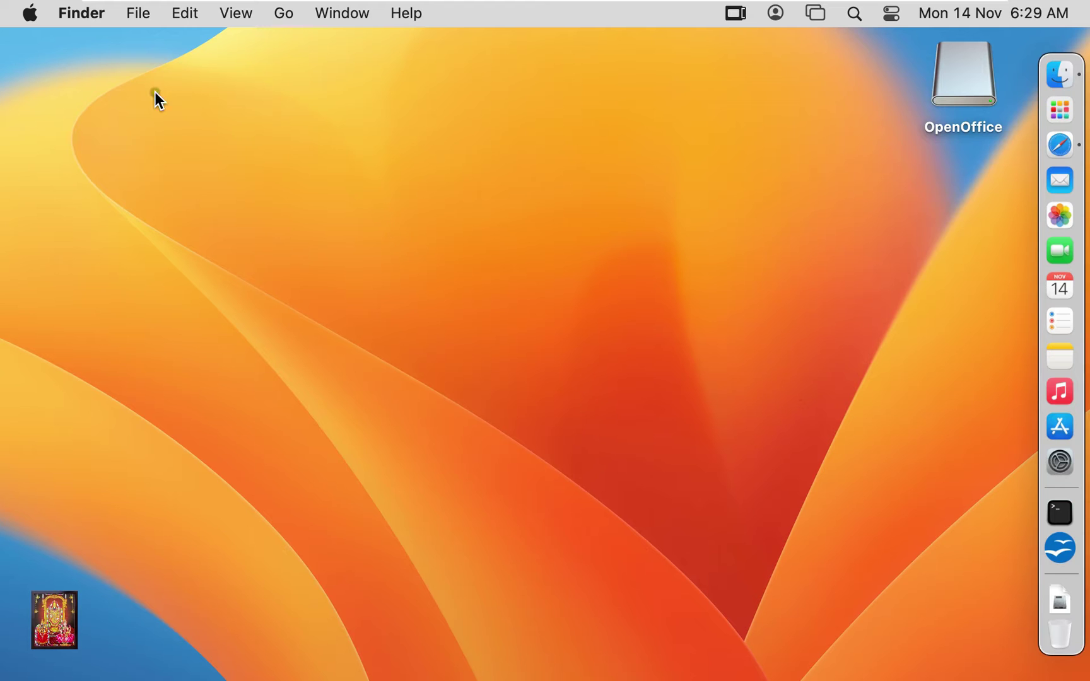
Step: Open System Settings from the Apple menu and go to the Privacy & Security pane
{"action": "left_click", "coordinate": [31, 19]}
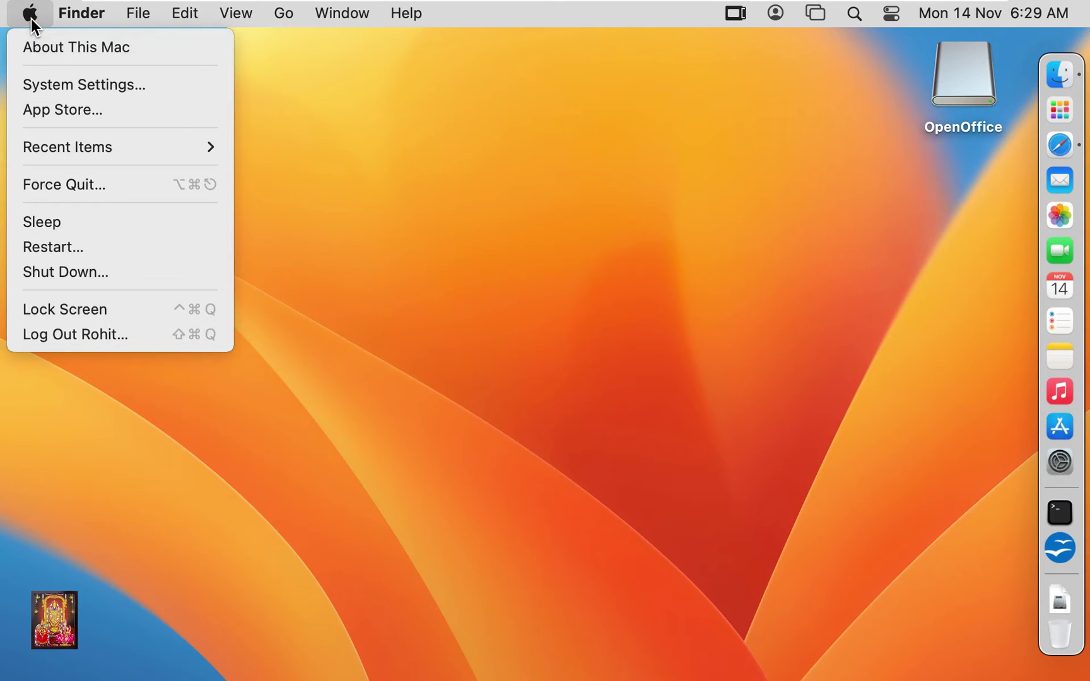
{"action": "left_click", "coordinate": [113, 89]}
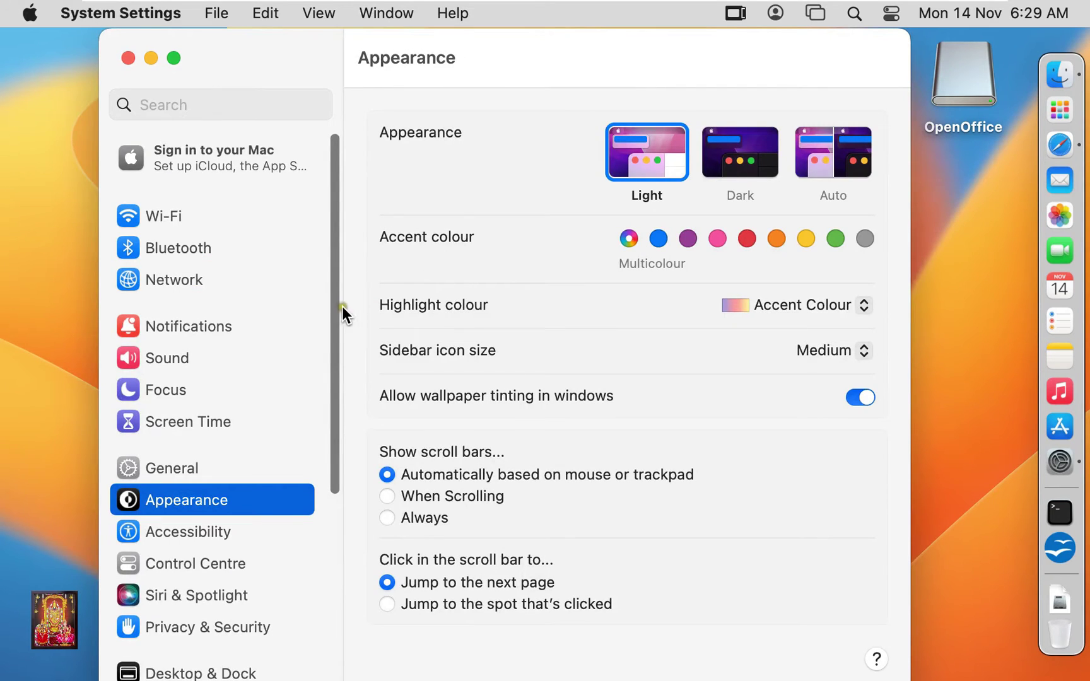
{"action": "left_click_drag", "start_coordinate": [335, 309], "coordinate": [336, 458]}
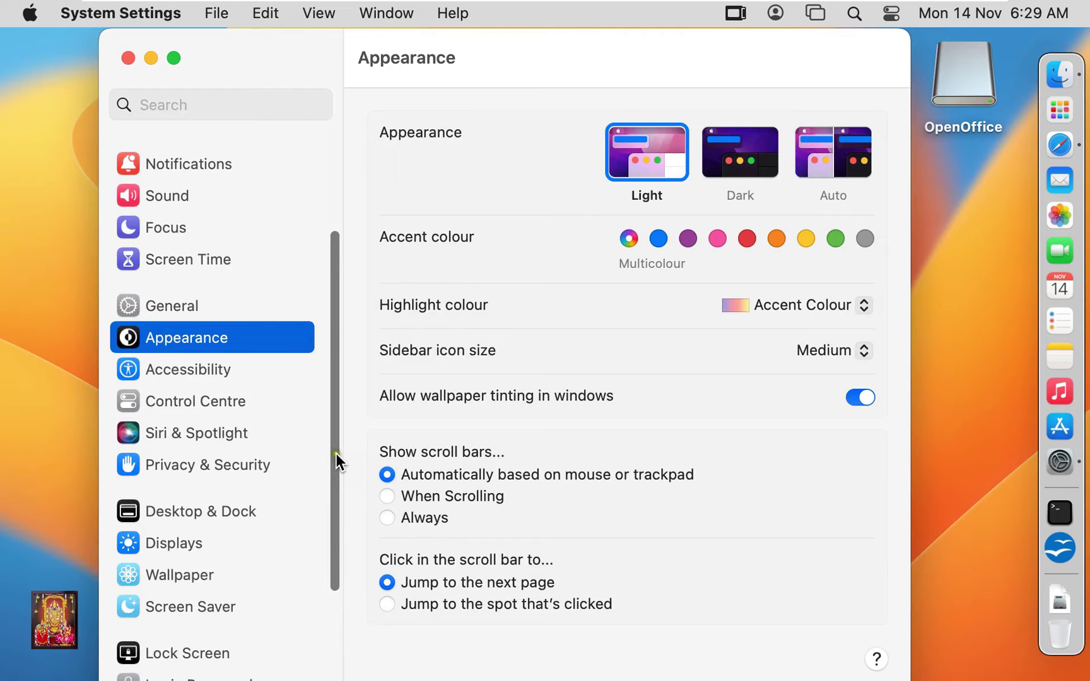
{"action": "left_click", "coordinate": [200, 386]}
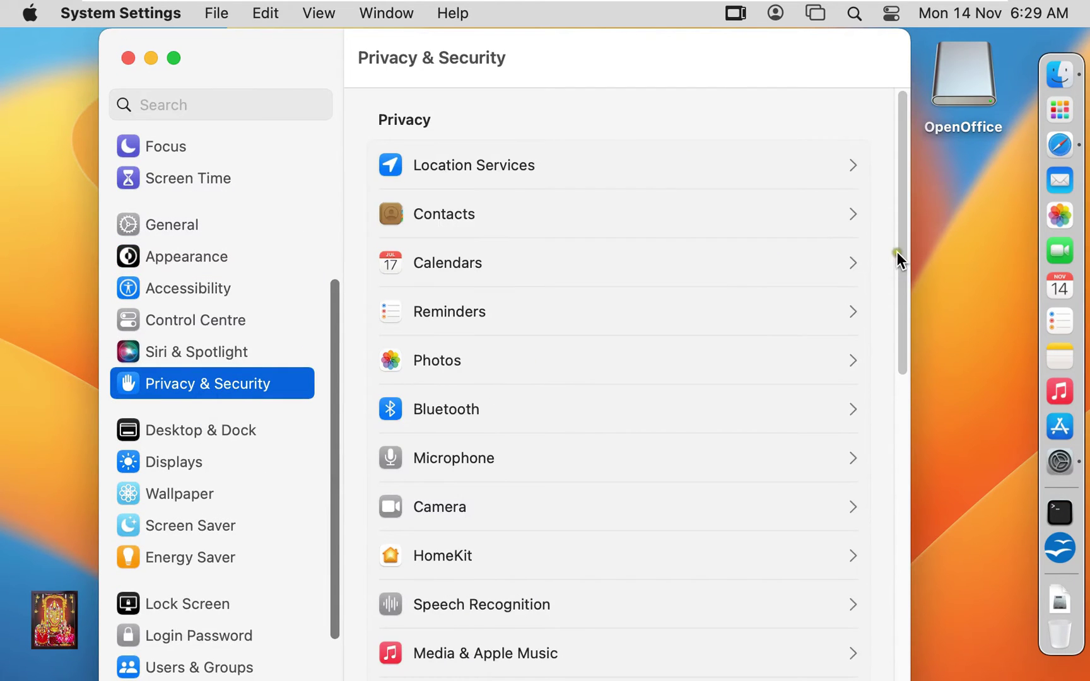
{"action": "left_click_drag", "start_coordinate": [903, 254], "coordinate": [887, 670]}
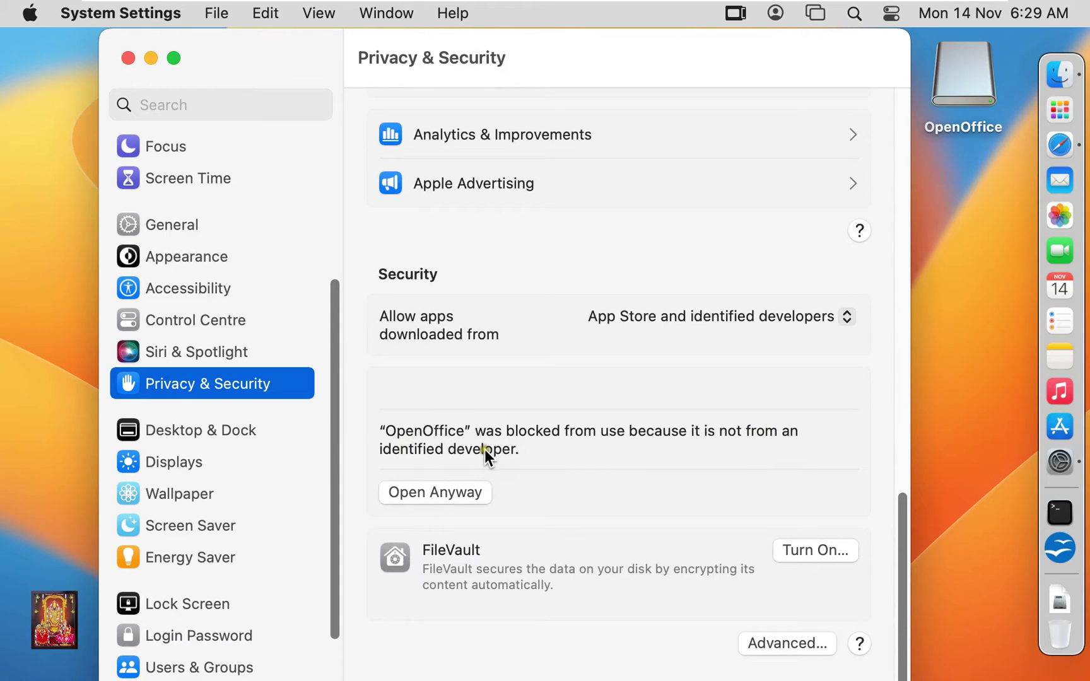
Step: Choose Open Anyway for OpenOffice, authenticate with the account password, and confirm Open
{"action": "left_click", "coordinate": [414, 493]}
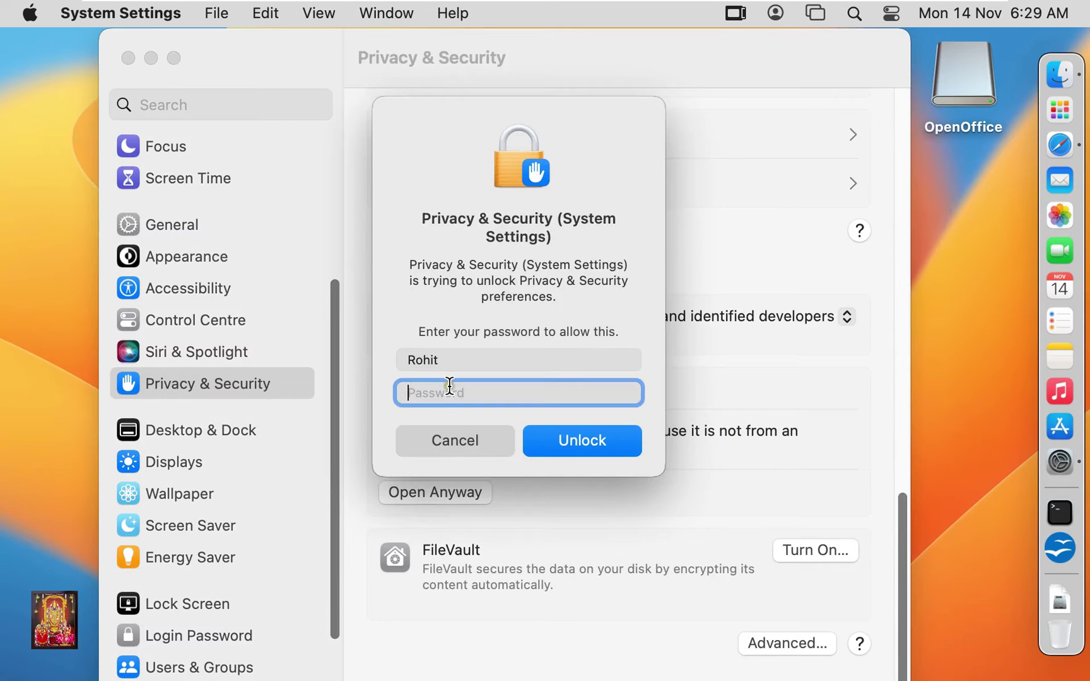
{"action": "type", "text": "•••••••"}
{"action": "left_click", "coordinate": [568, 440]}
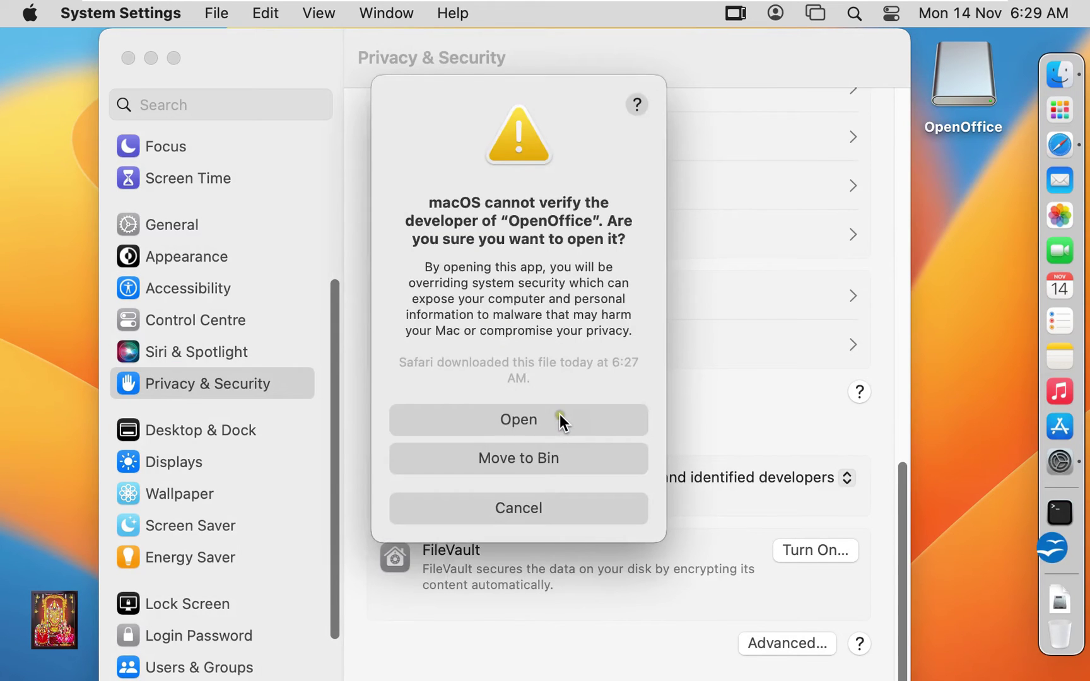
{"action": "left_click", "coordinate": [516, 419]}
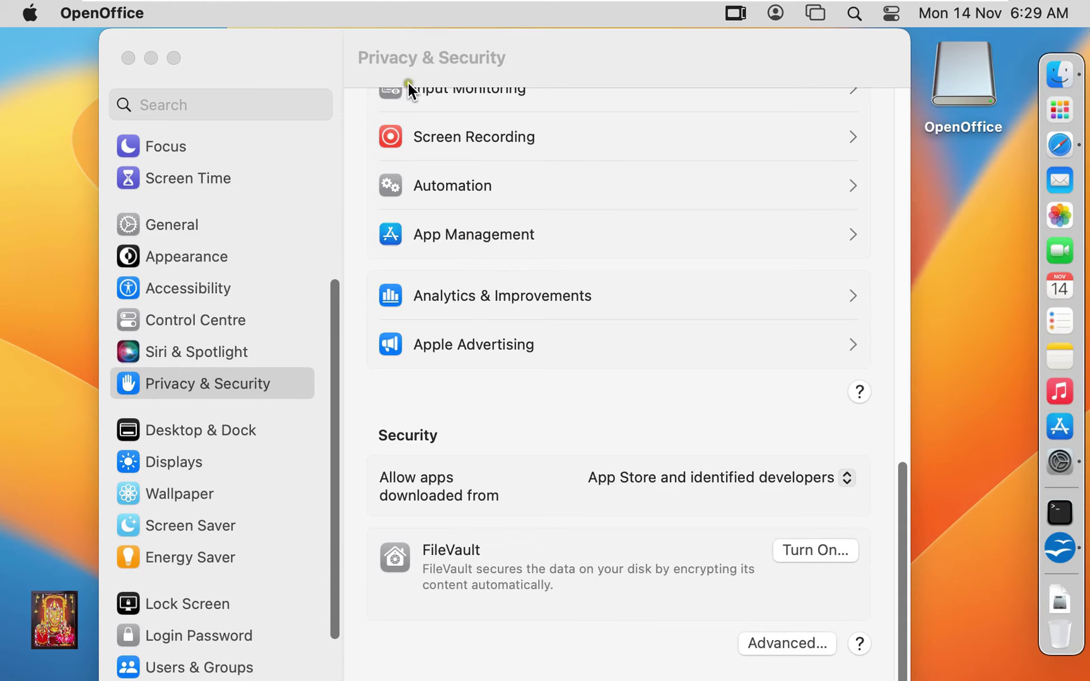
{"action": "left_click", "coordinate": [419, 64]}
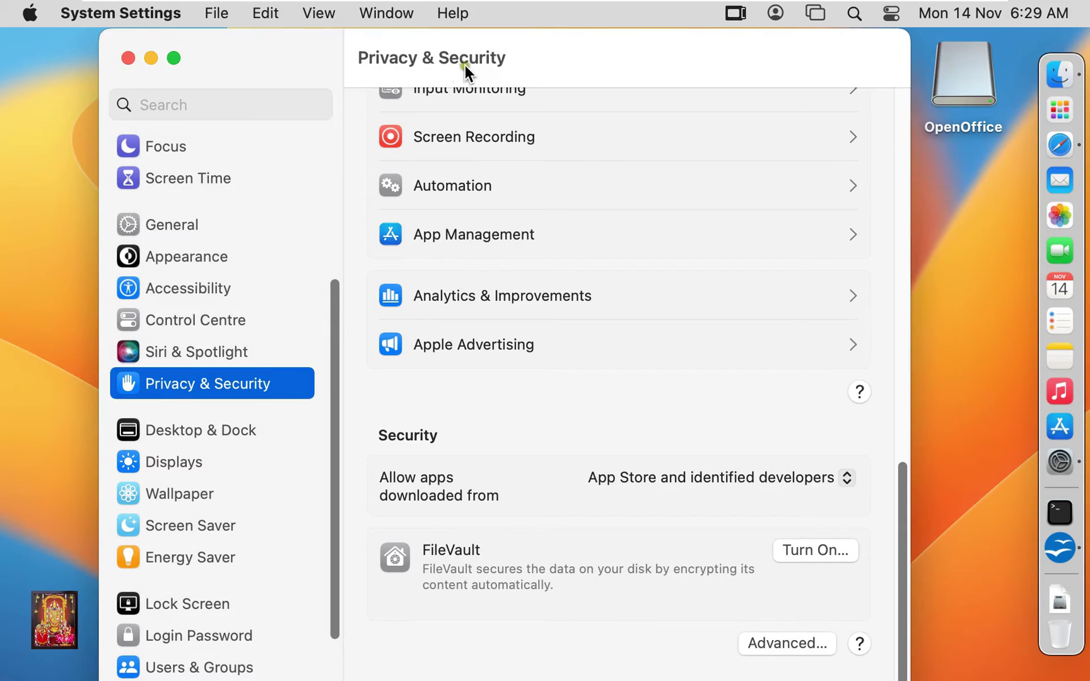
Step: Close System Settings and finish the OpenOffice welcome wizard, entering the user's first and last name
{"action": "left_click", "coordinate": [127, 59]}
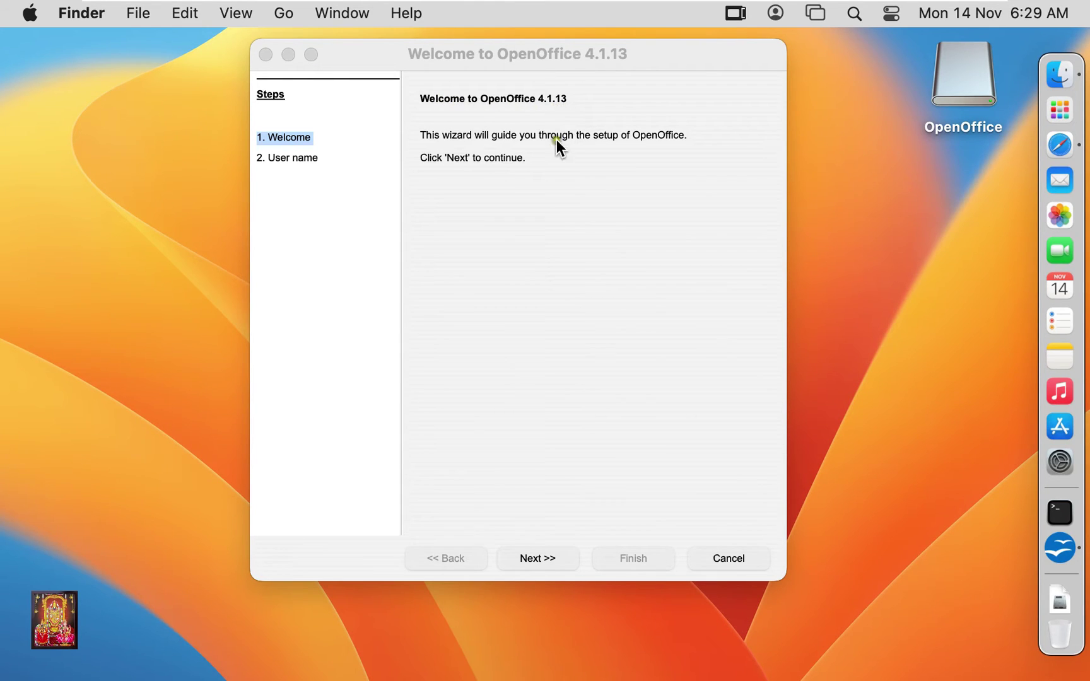
{"action": "left_click", "coordinate": [526, 549]}
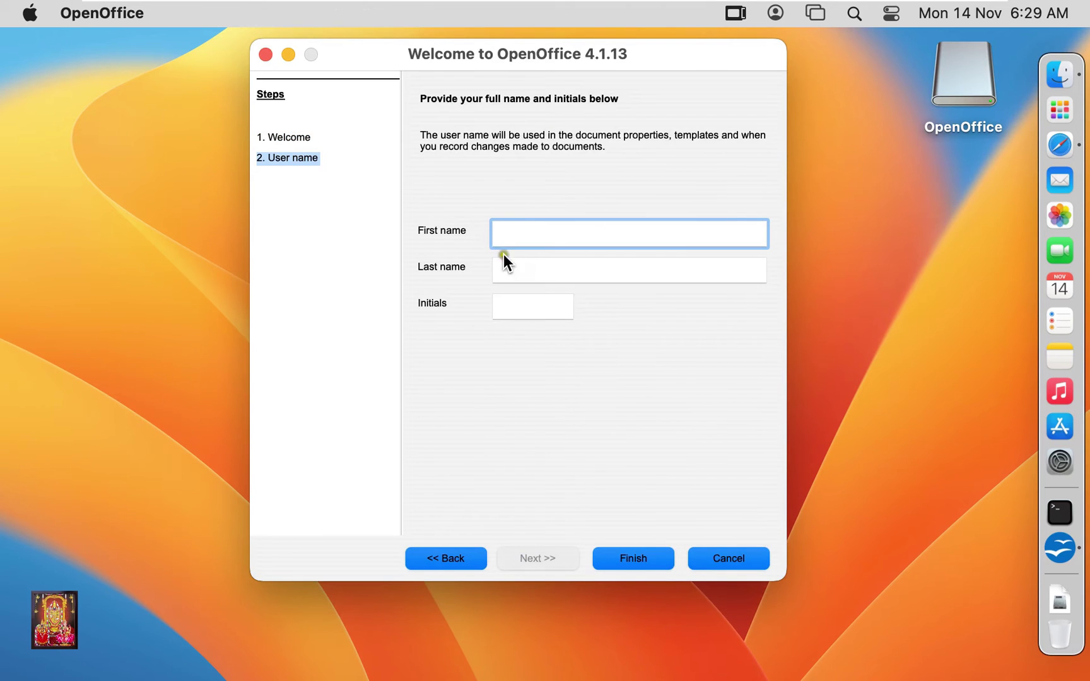
{"action": "left_click", "coordinate": [549, 238]}
{"action": "type", "text": "R"}
{"action": "key", "text": "Tab"}
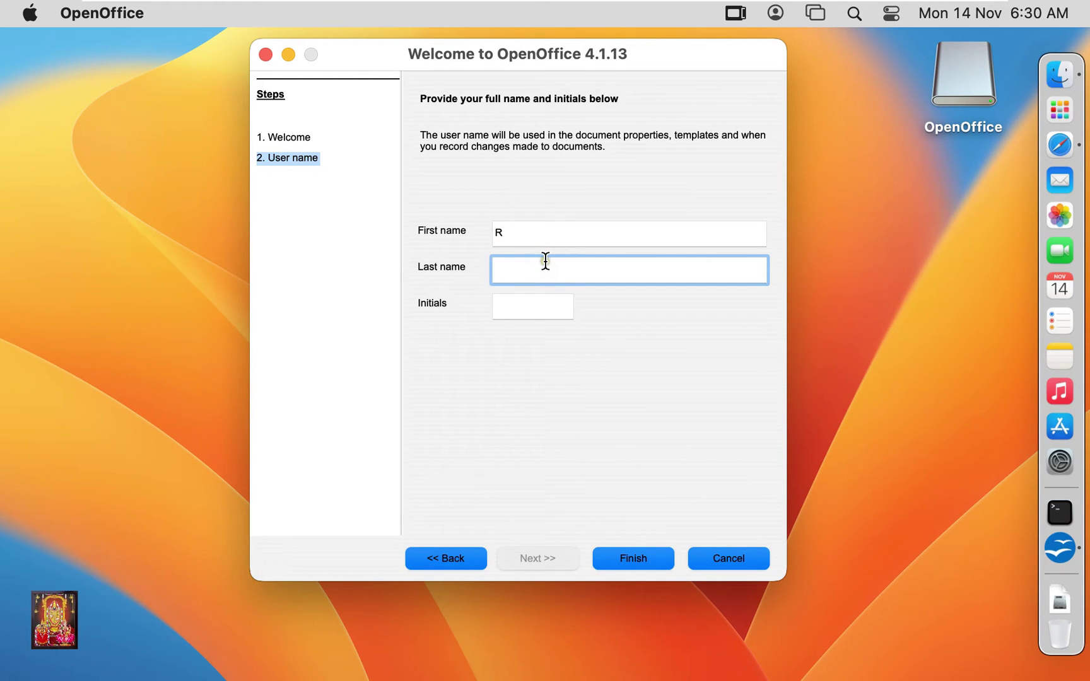
{"action": "type", "text": "T"}
{"action": "left_click", "coordinate": [636, 558]}
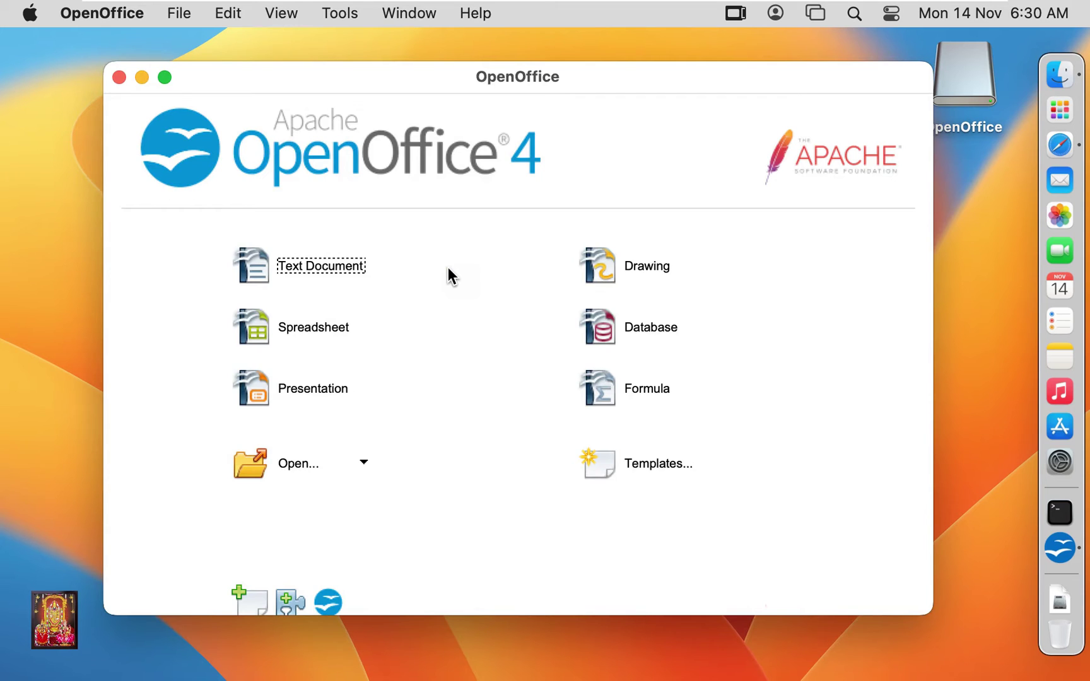
{"action": "left_click", "coordinate": [375, 282]}
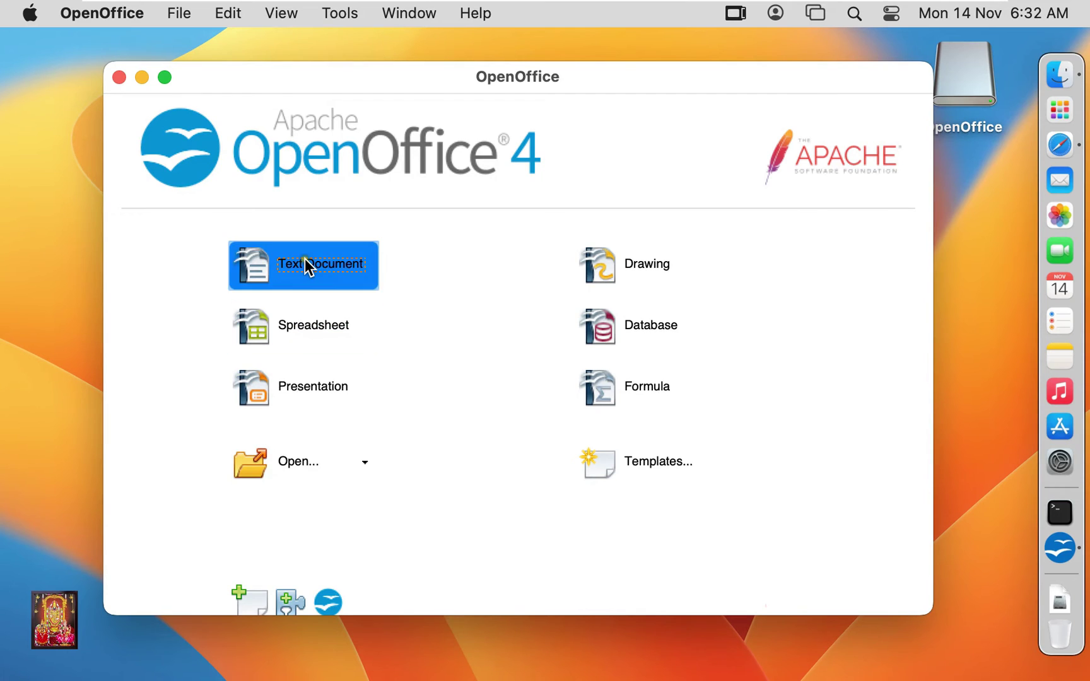
Step: Type 'hello' into a new full-screen Writer text document, then close it choosing Discard
{"action": "left_click", "coordinate": [307, 262]}
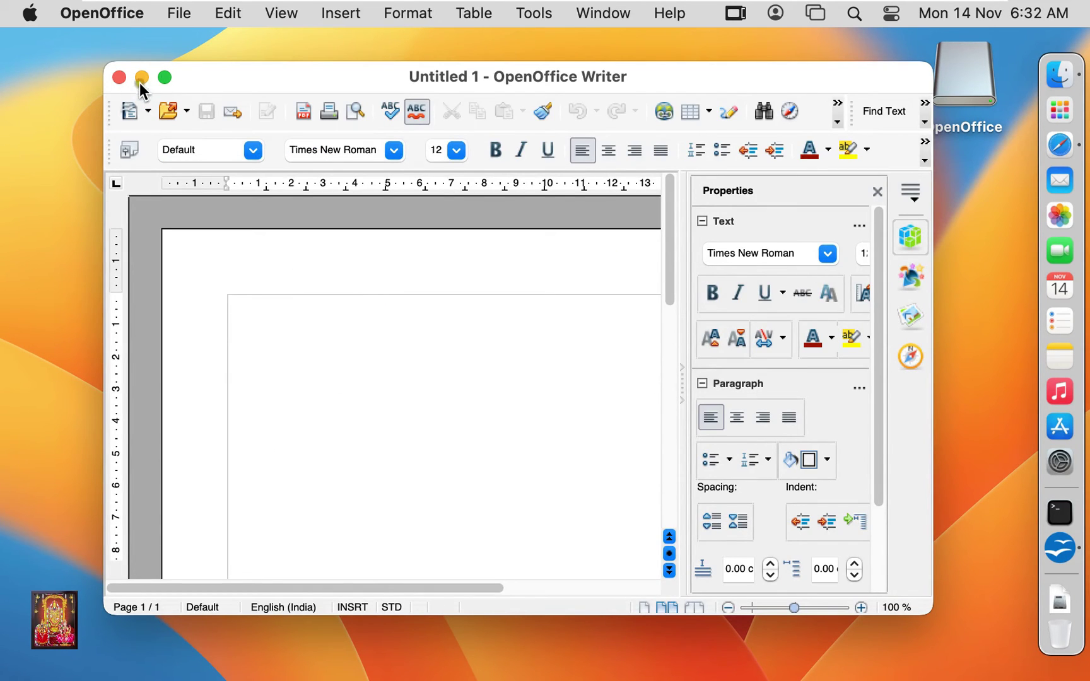
{"action": "left_click", "coordinate": [162, 78]}
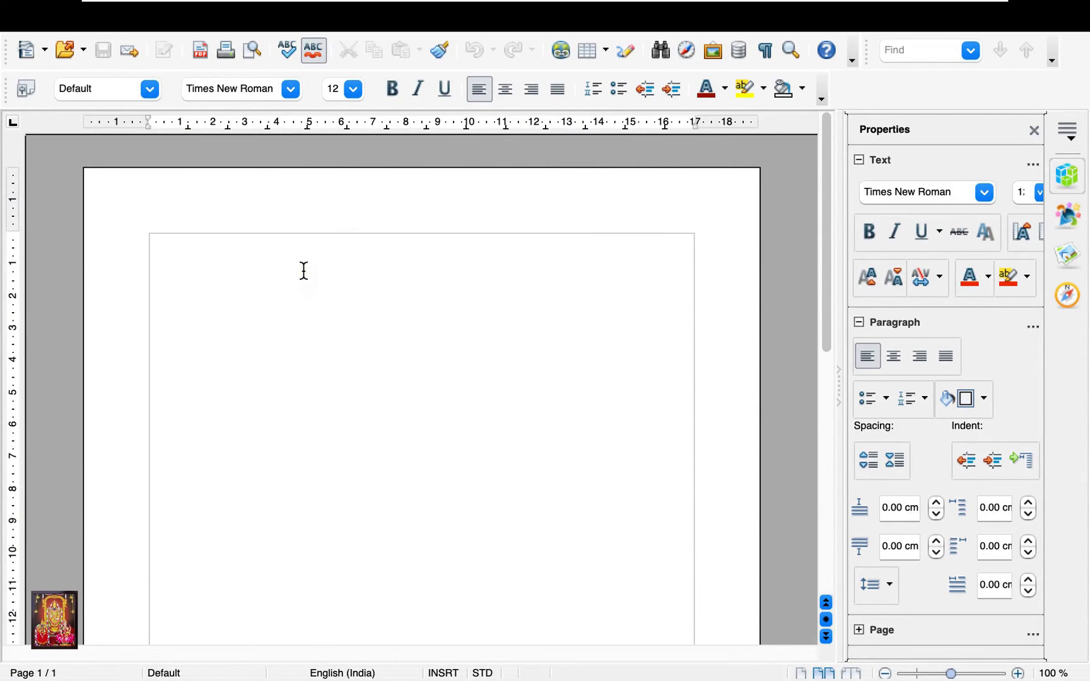
{"action": "type", "text": "hello"}
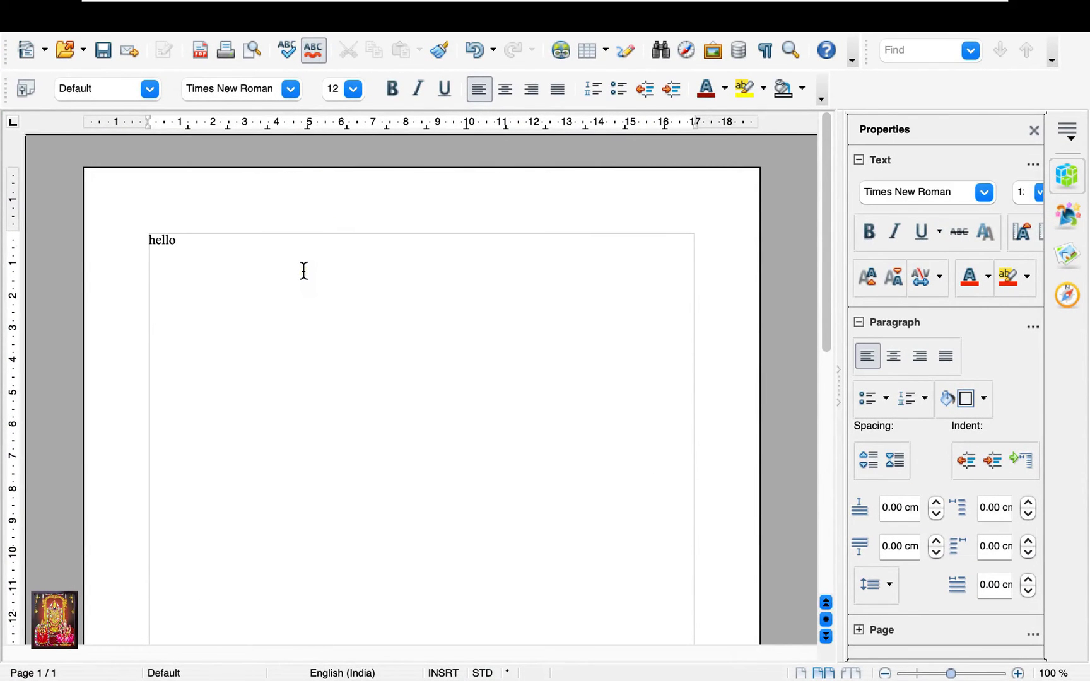
{"action": "mouse_move", "coordinate": [13, 24]}
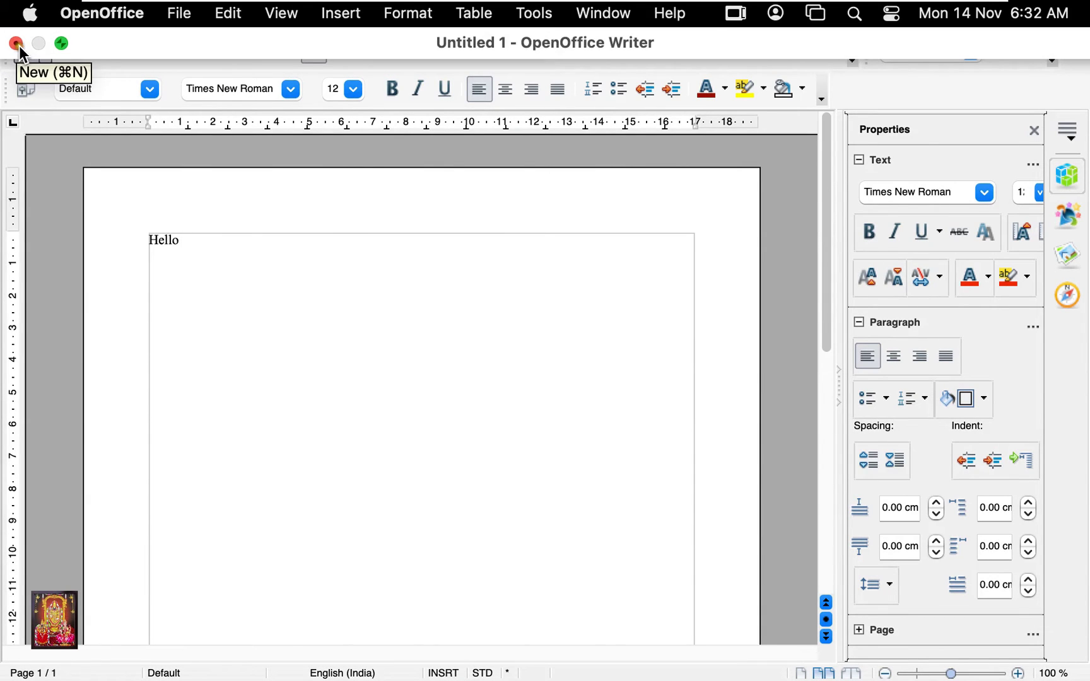
{"action": "left_click", "coordinate": [64, 45]}
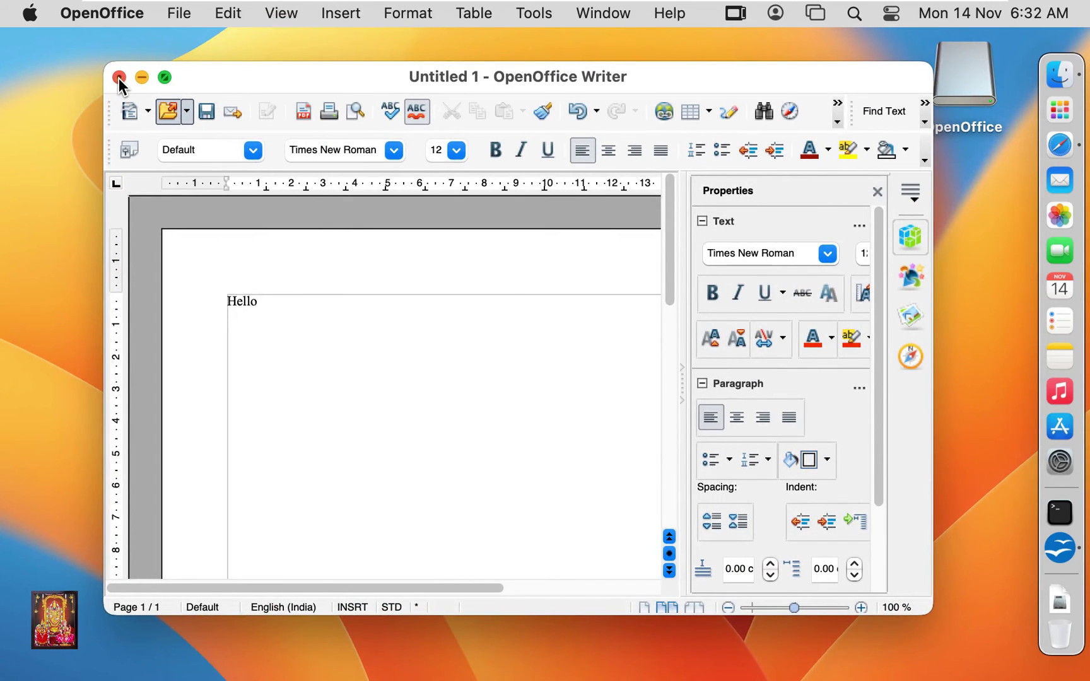
{"action": "left_click", "coordinate": [119, 78]}
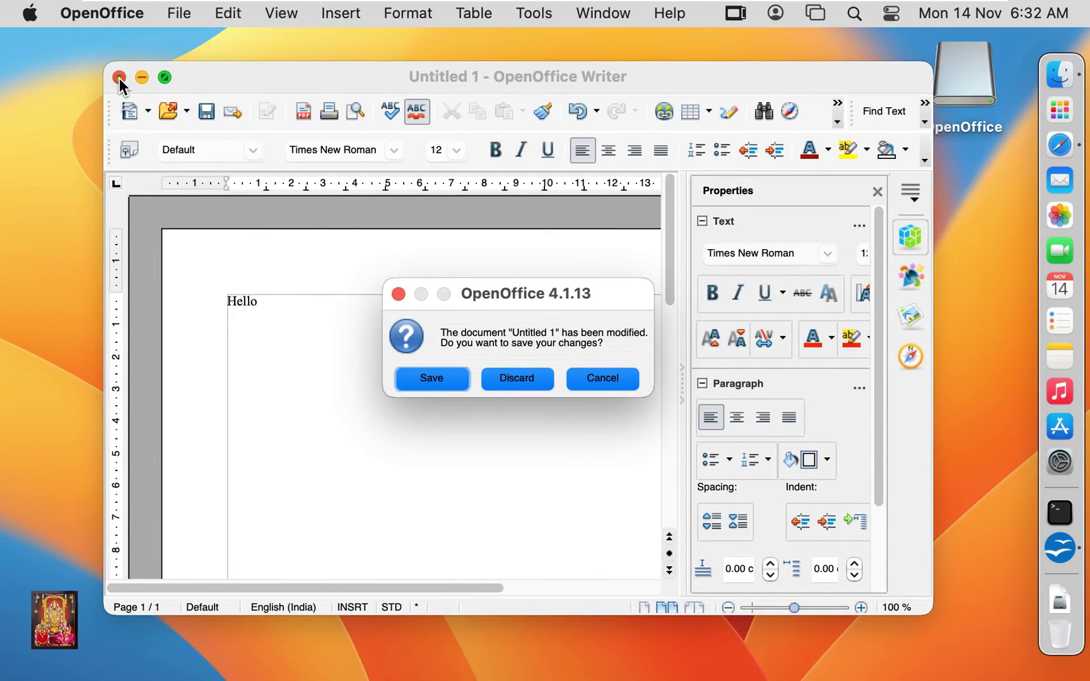
{"action": "left_click", "coordinate": [499, 384]}
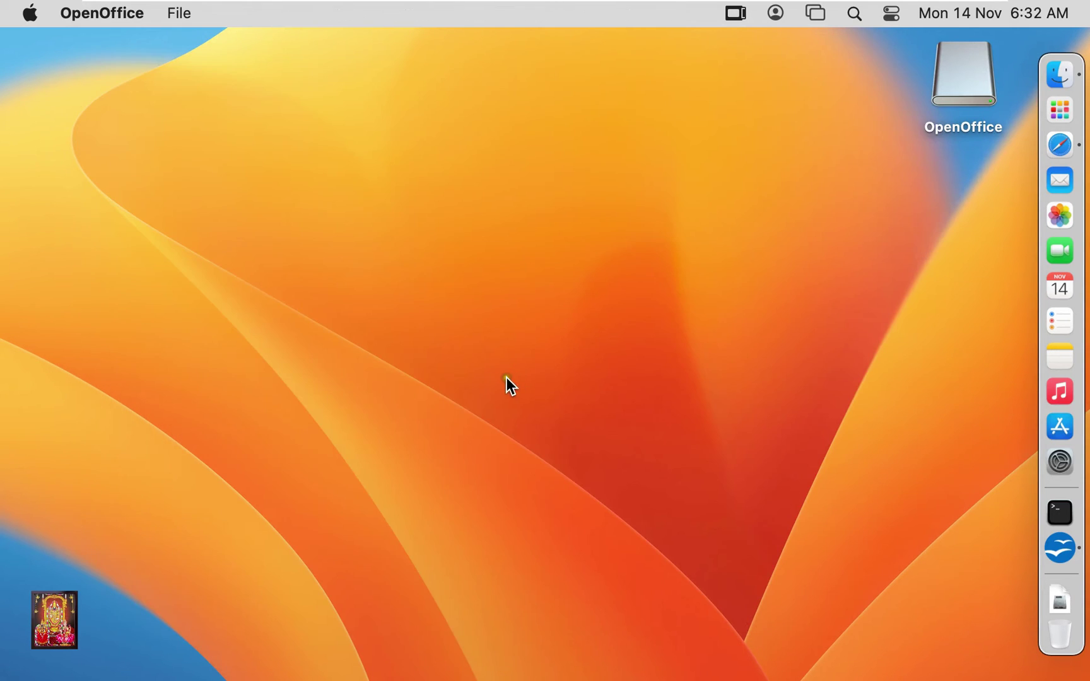
Step: Open a blank Calc spreadsheet, select cells C8, D13, D17 and F19, then close it with Cmd+W
{"action": "left_click", "coordinate": [1065, 114]}
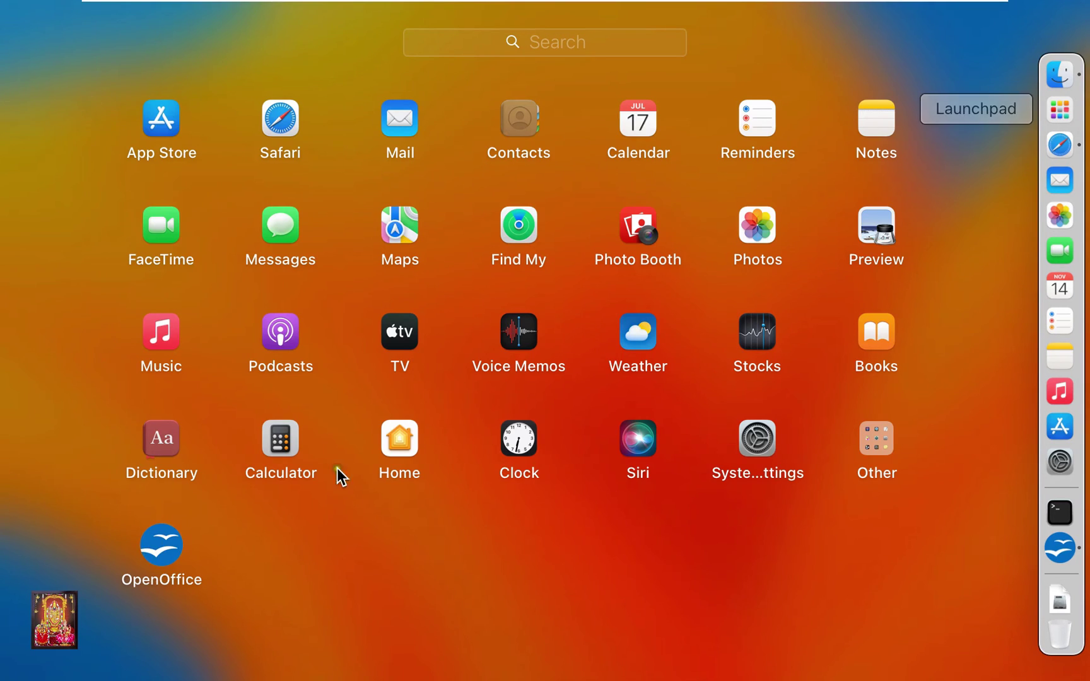
{"action": "left_click", "coordinate": [165, 542]}
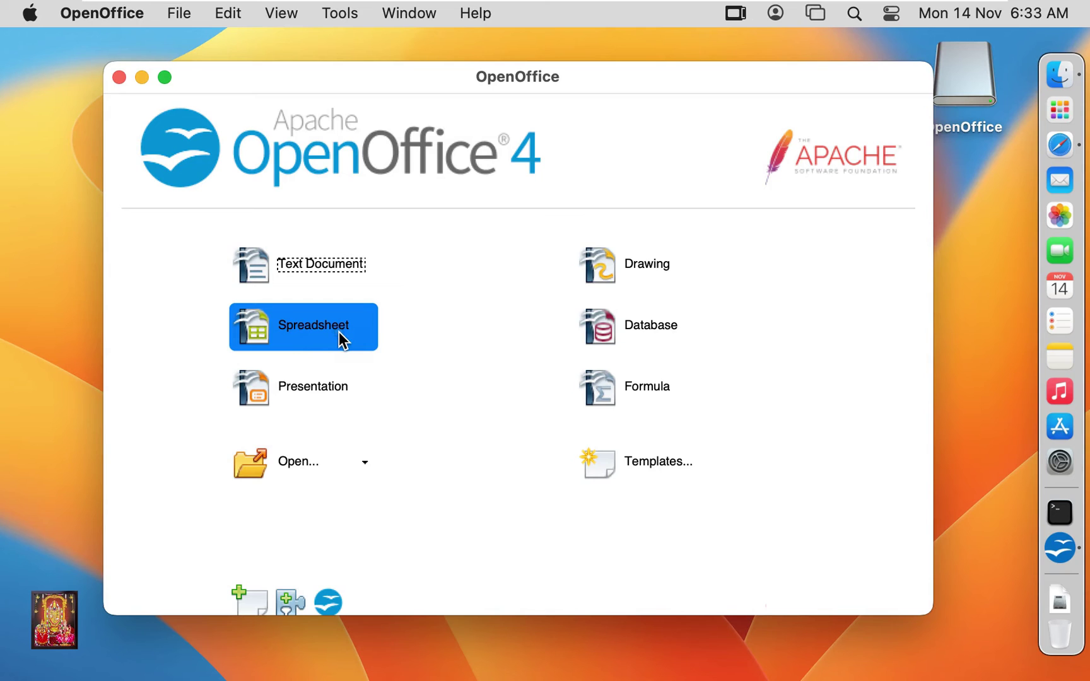
{"action": "left_click", "coordinate": [339, 332]}
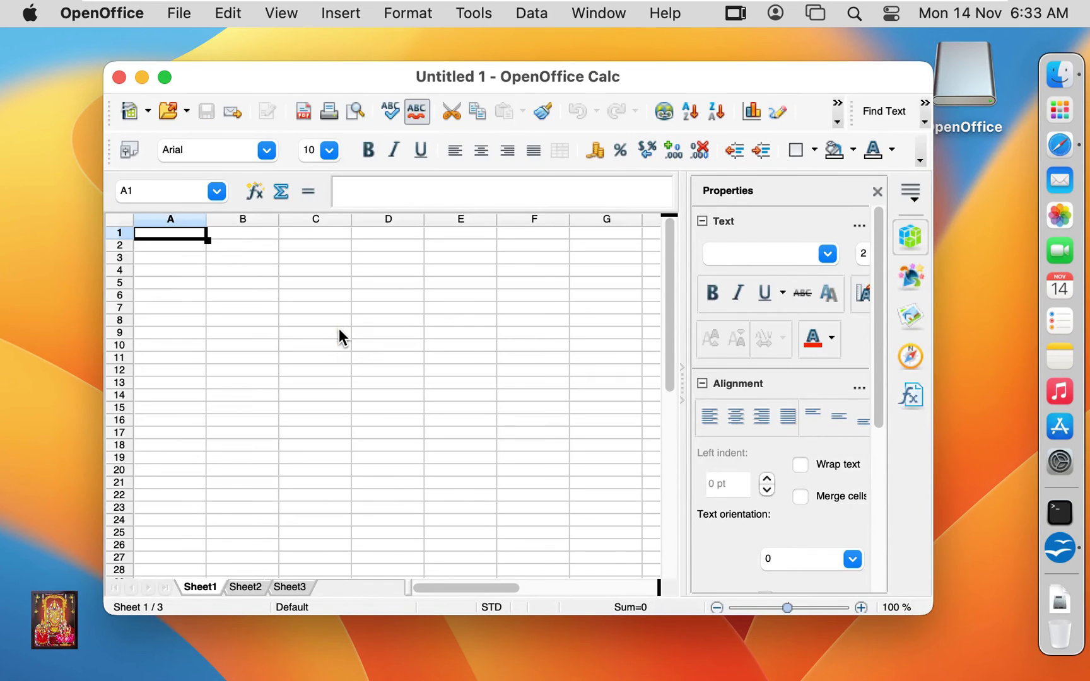
{"action": "left_click", "coordinate": [285, 315]}
{"action": "left_click", "coordinate": [358, 385]}
{"action": "left_click", "coordinate": [397, 432]}
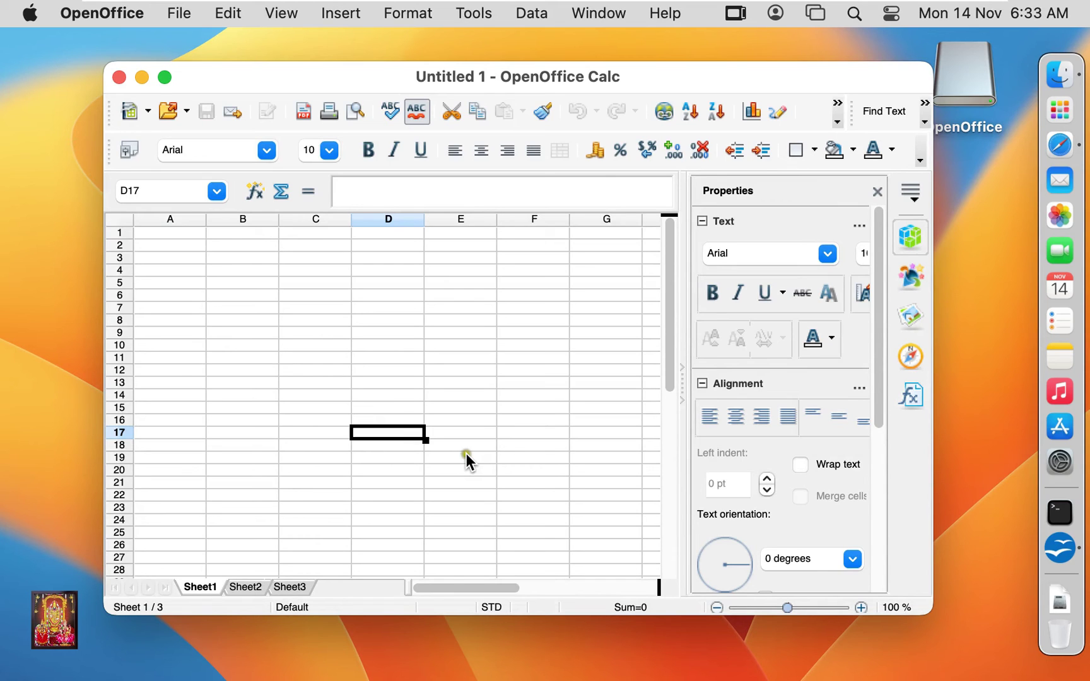
{"action": "left_click", "coordinate": [512, 457]}
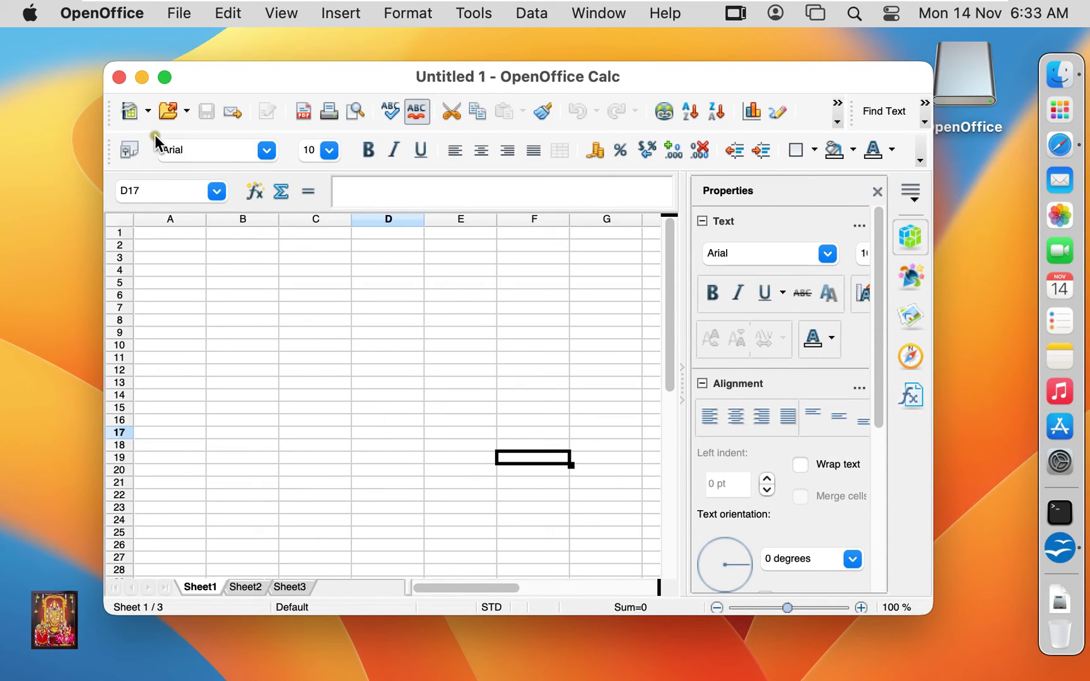
{"action": "key", "text": "super+w"}
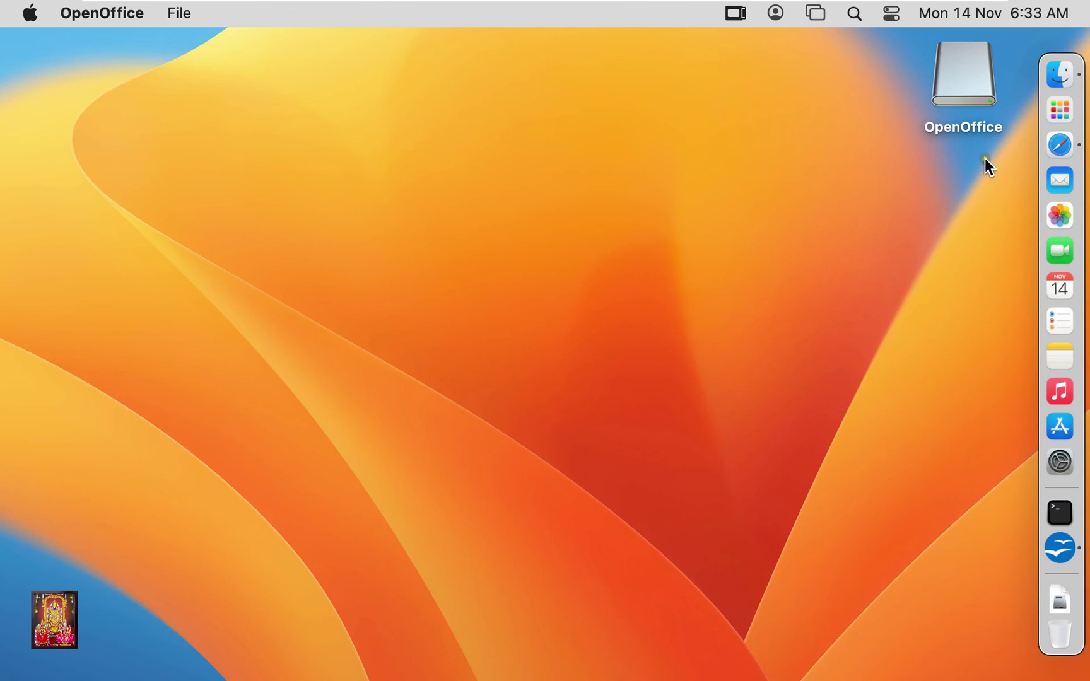
Step: Start a new OpenOffice presentation from the Introducing a New Product template
{"action": "left_click", "coordinate": [1060, 111]}
{"action": "left_click", "coordinate": [171, 545]}
{"action": "left_click", "coordinate": [289, 379]}
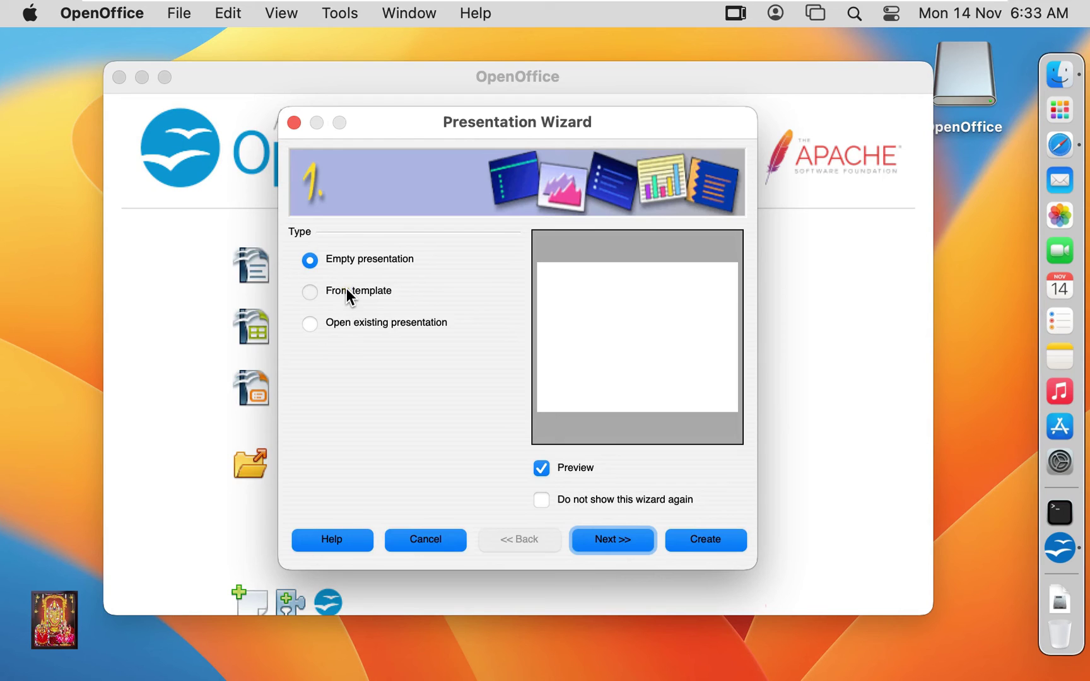
{"action": "left_click", "coordinate": [311, 292]}
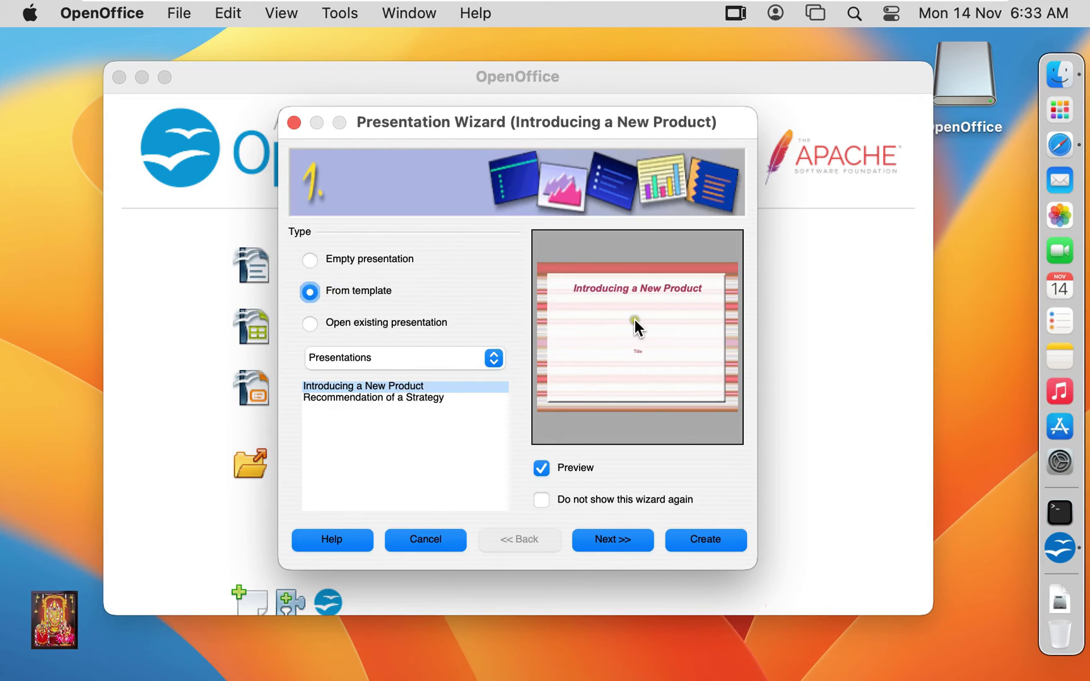
{"action": "left_click", "coordinate": [642, 542]}
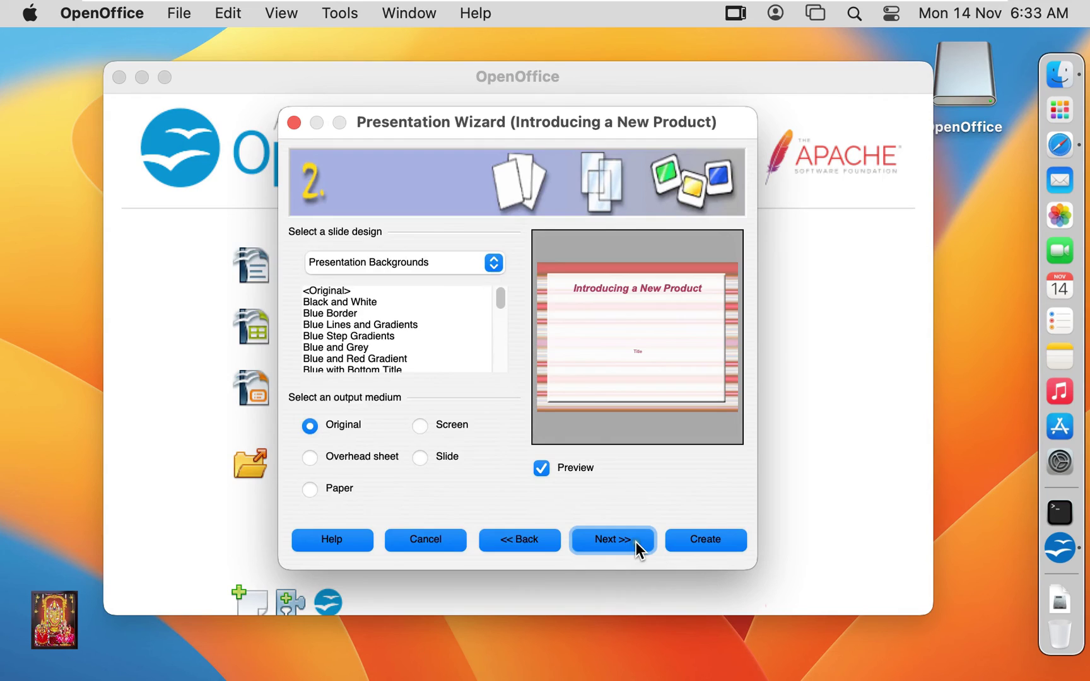
Step: Apply the Blue and Grey slide design and advance the Presentation Wizard to step 5
{"action": "left_click", "coordinate": [348, 346]}
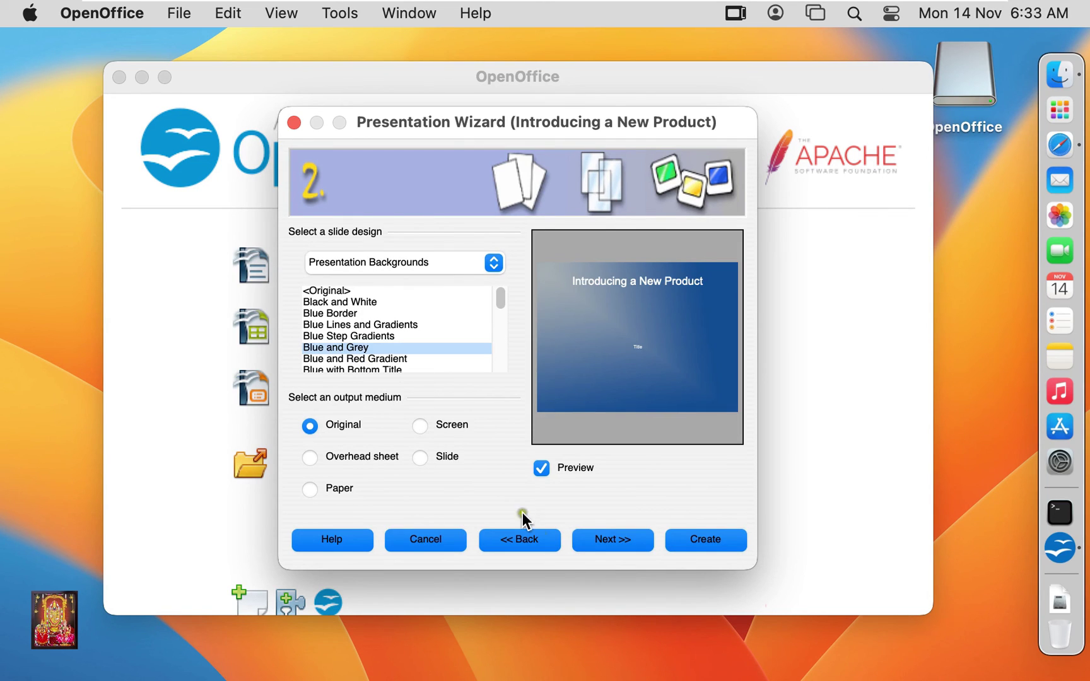
{"action": "left_click", "coordinate": [604, 540]}
{"action": "left_click", "coordinate": [604, 540]}
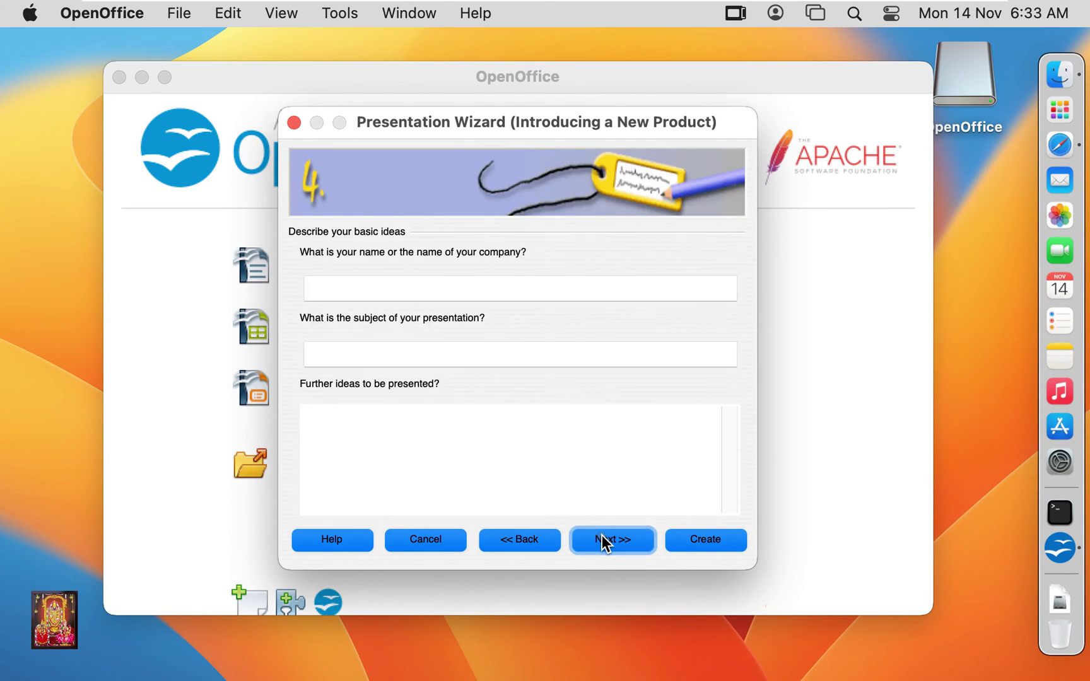
{"action": "left_click", "coordinate": [607, 540]}
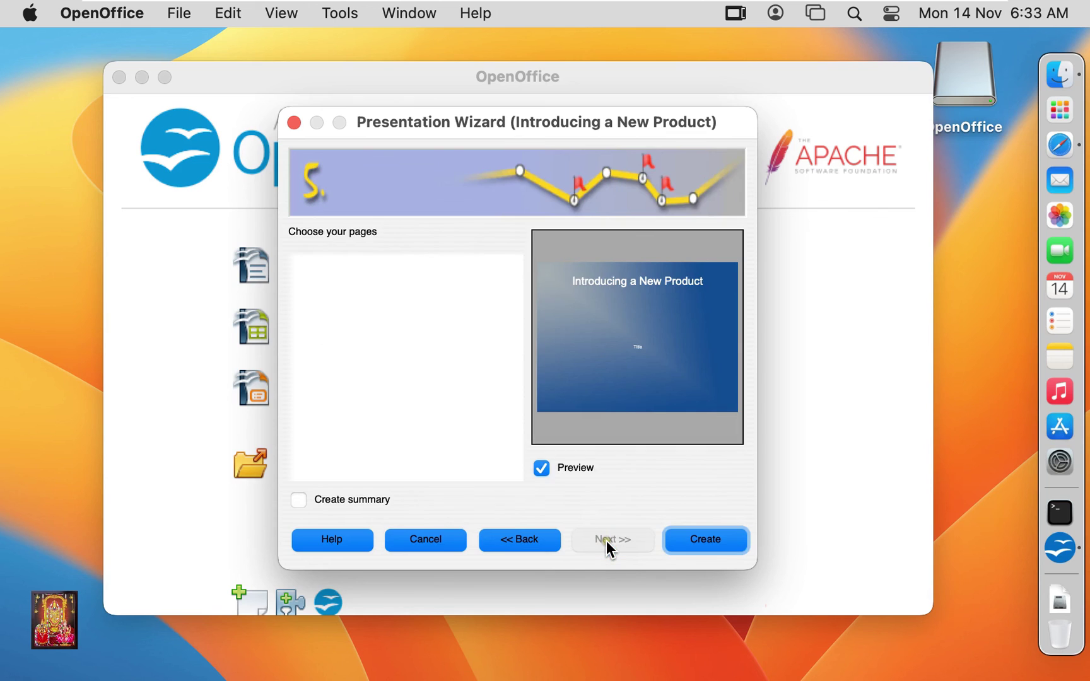
Step: Generate the seven-slide presentation and view slides 2 'Long-term Goal' and 3 'Customer Wishes'
{"action": "left_click", "coordinate": [689, 540]}
{"action": "left_click", "coordinate": [209, 369]}
{"action": "left_click", "coordinate": [226, 479]}
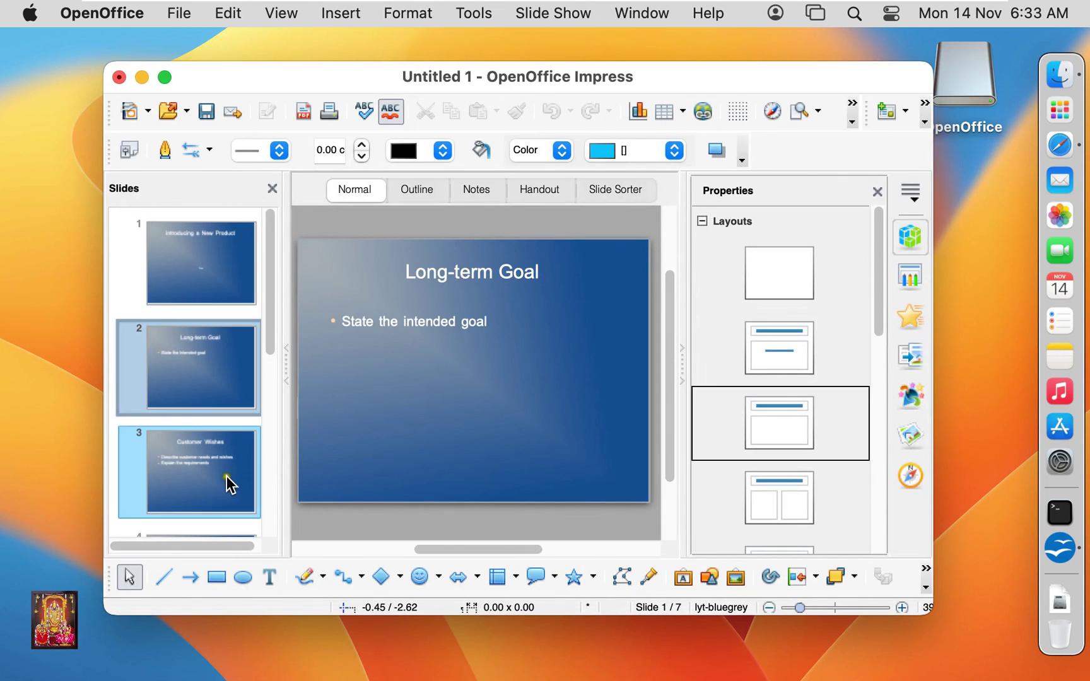
Step: View slides 4 'Fulfilling Customer Needs' and 5 'Cost Analysis', then close the unsaved presentation
{"action": "left_click_drag", "start_coordinate": [271, 320], "coordinate": [272, 415]}
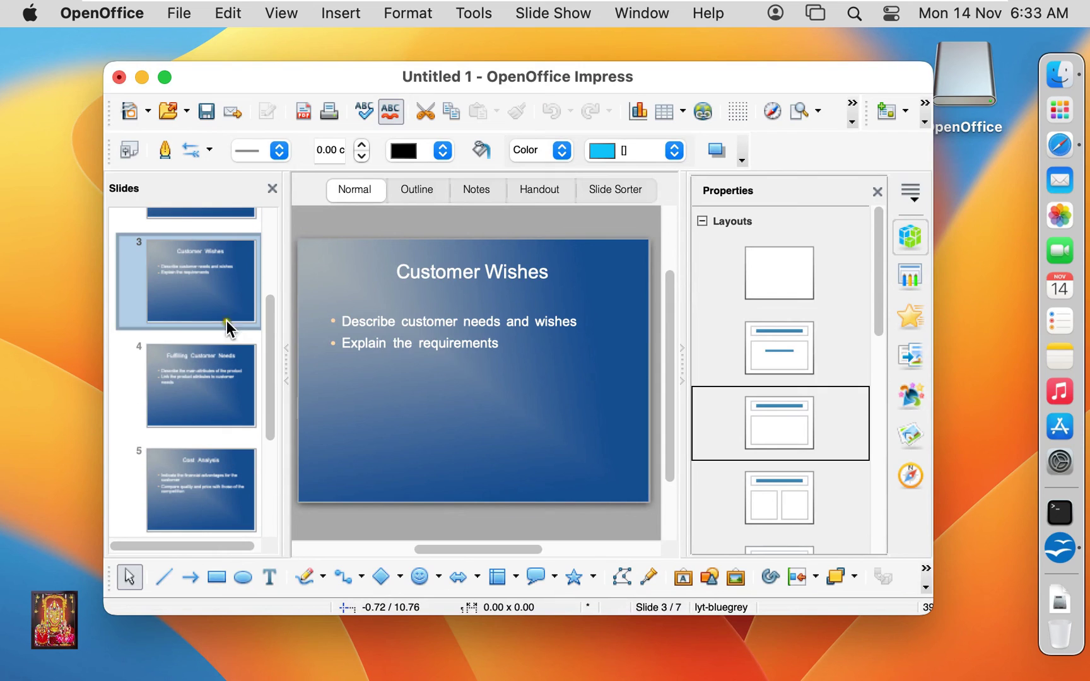
{"action": "left_click", "coordinate": [201, 355]}
{"action": "left_click", "coordinate": [219, 463]}
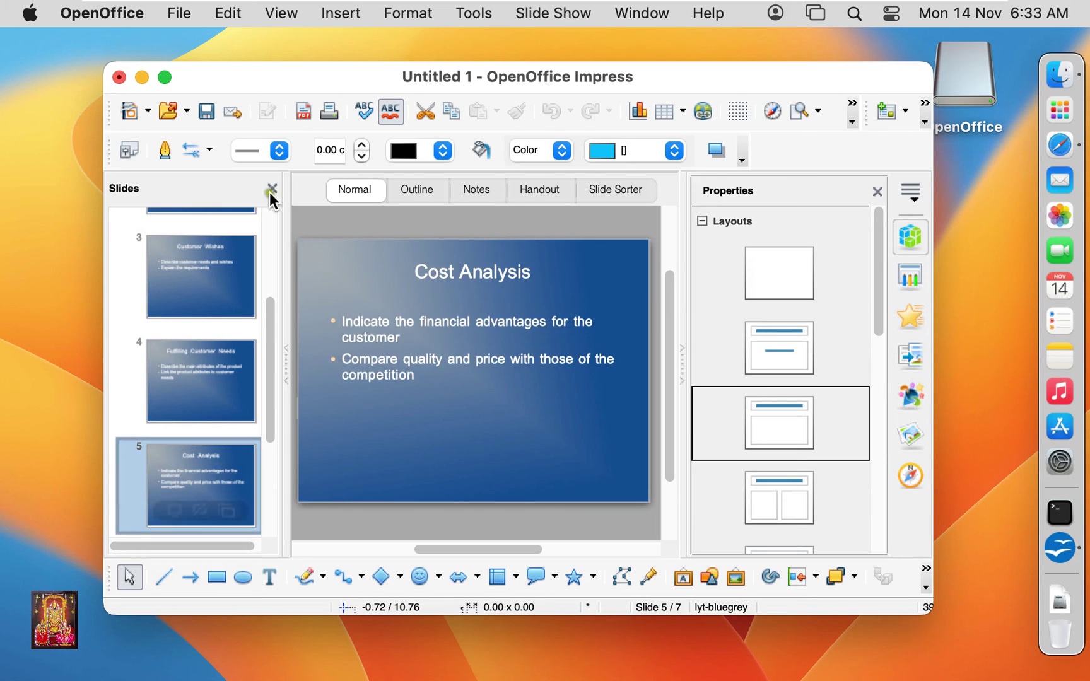
{"action": "left_click", "coordinate": [119, 77]}
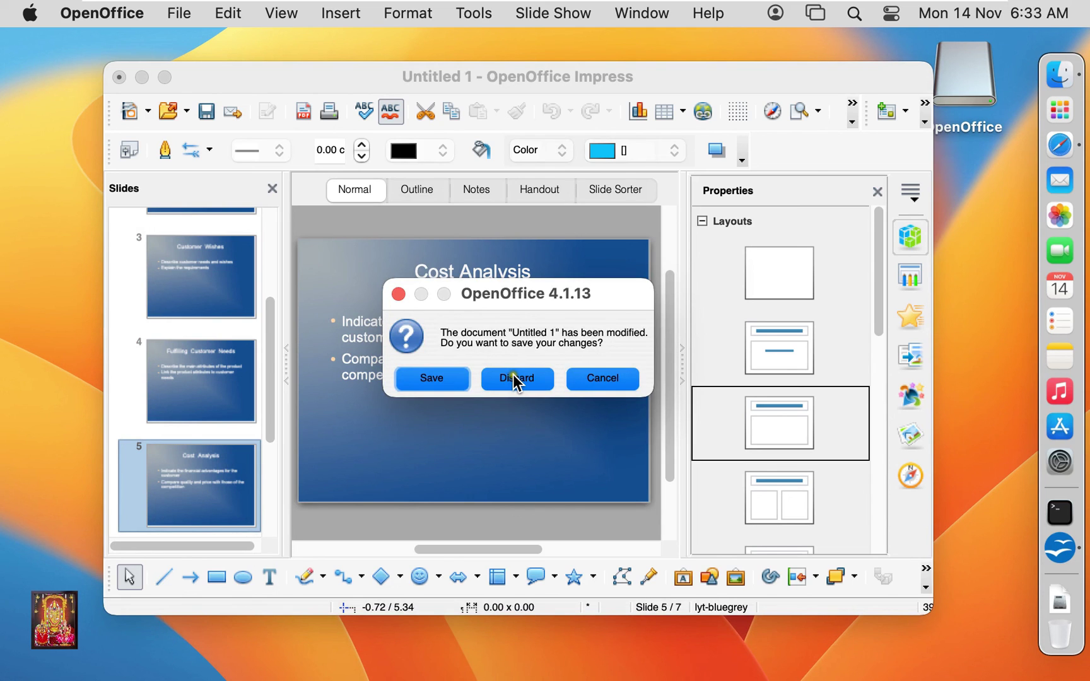
{"action": "left_click", "coordinate": [514, 379]}
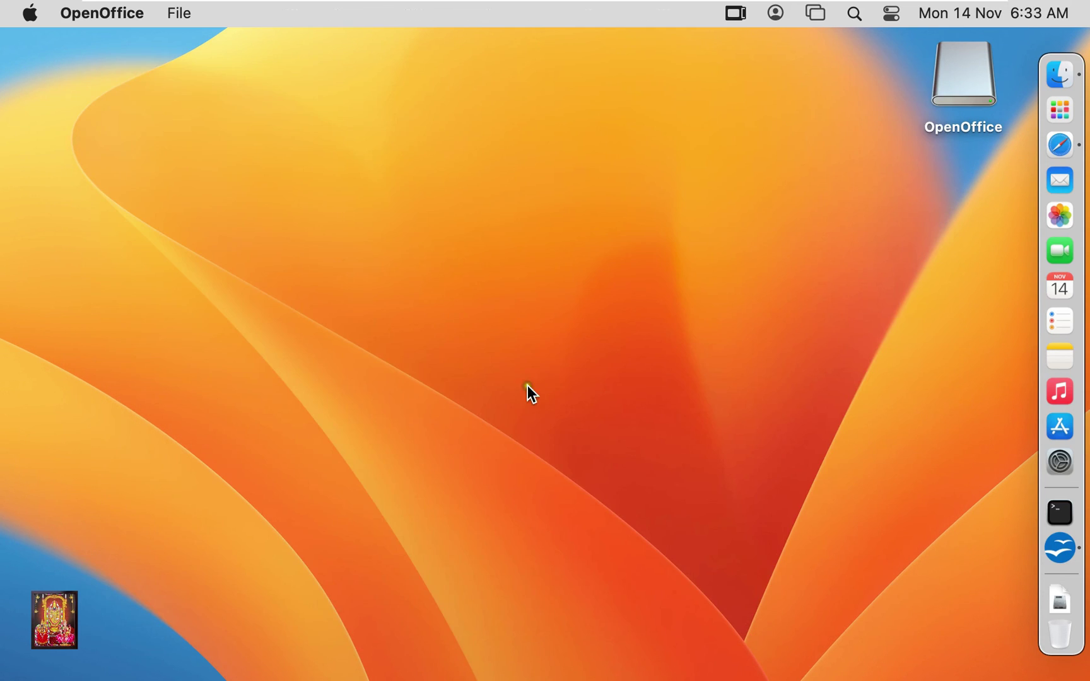